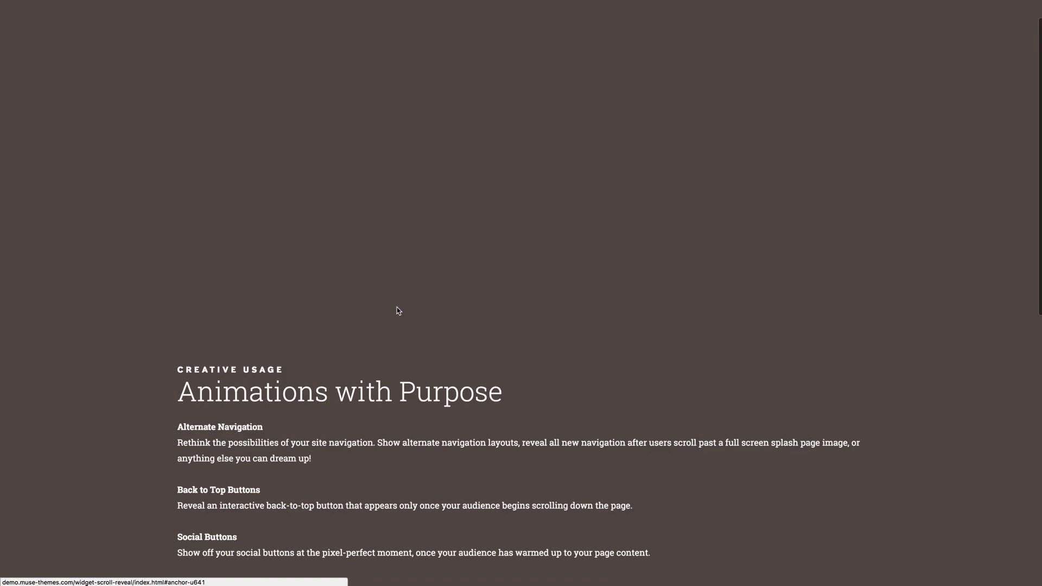
scroll(397, 311, "up", 1)
scroll(398, 310, "down", 2)
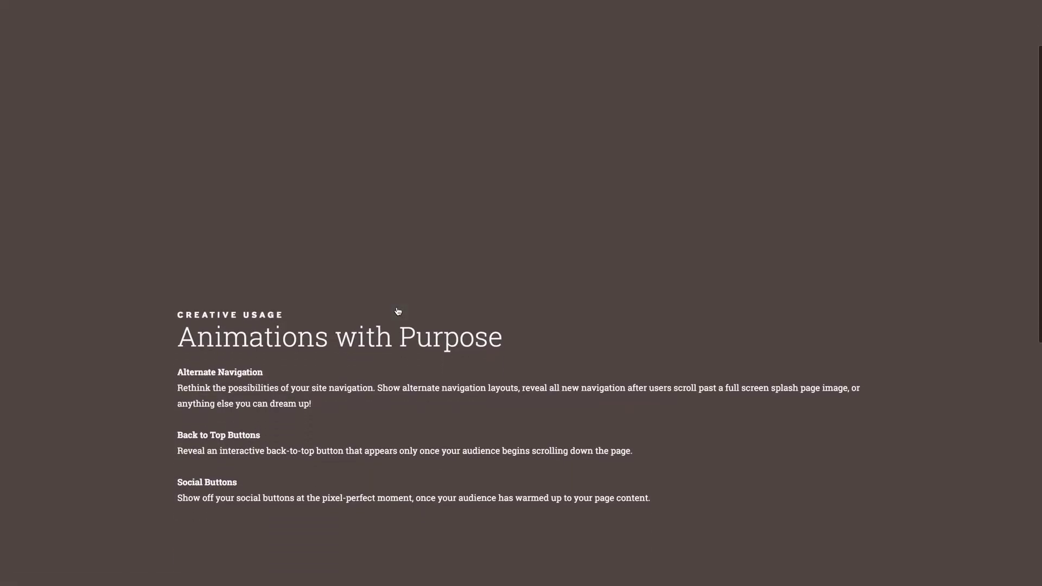
scroll(397, 310, "down", 2)
scroll(398, 310, "down", 2)
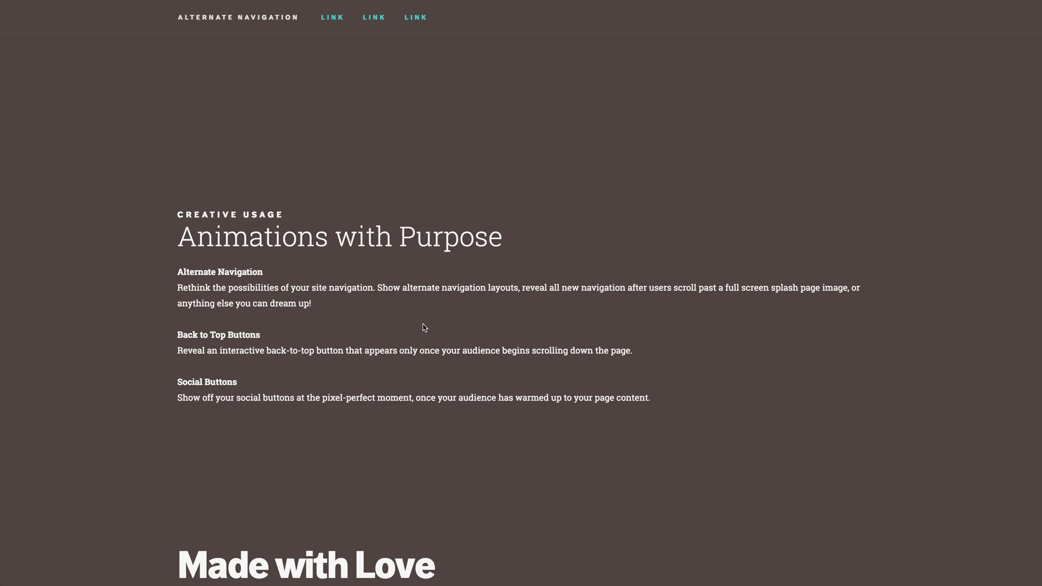
scroll(423, 327, "down", 3)
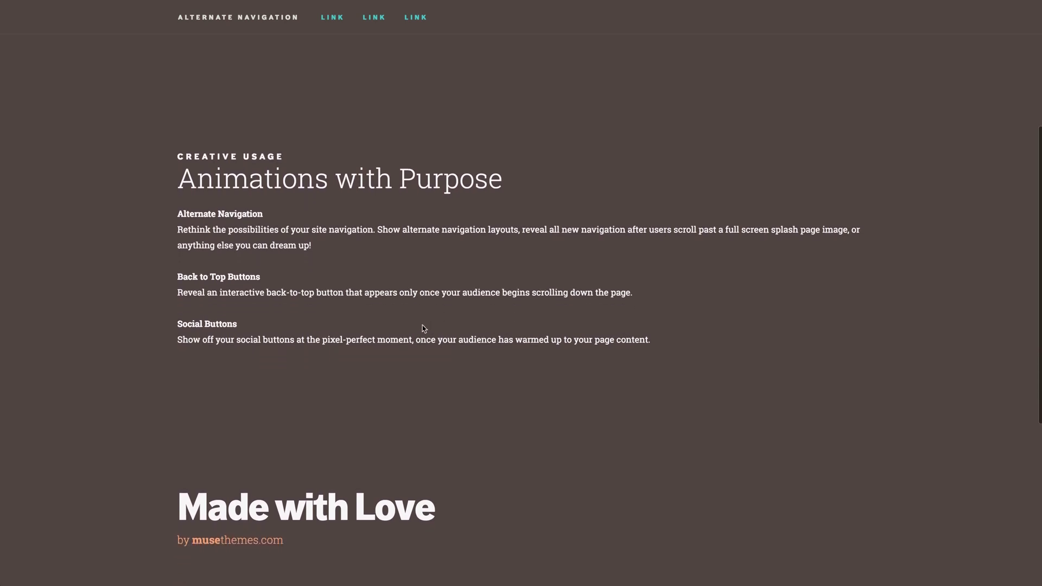
scroll(423, 328, "down", 1)
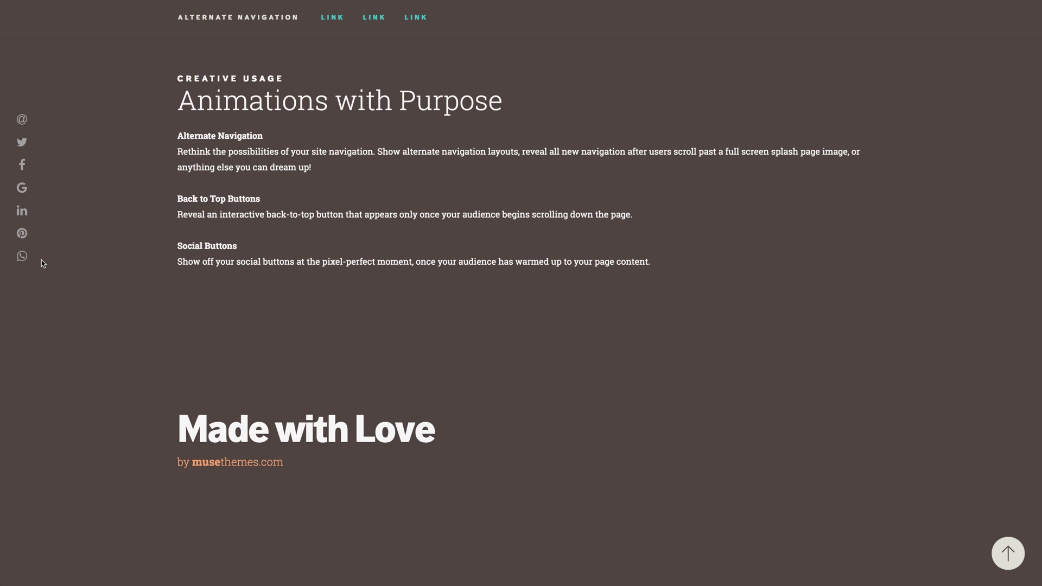
scroll(53, 227, "up", 1)
scroll(54, 227, "down", 1)
scroll(54, 226, "up", 1)
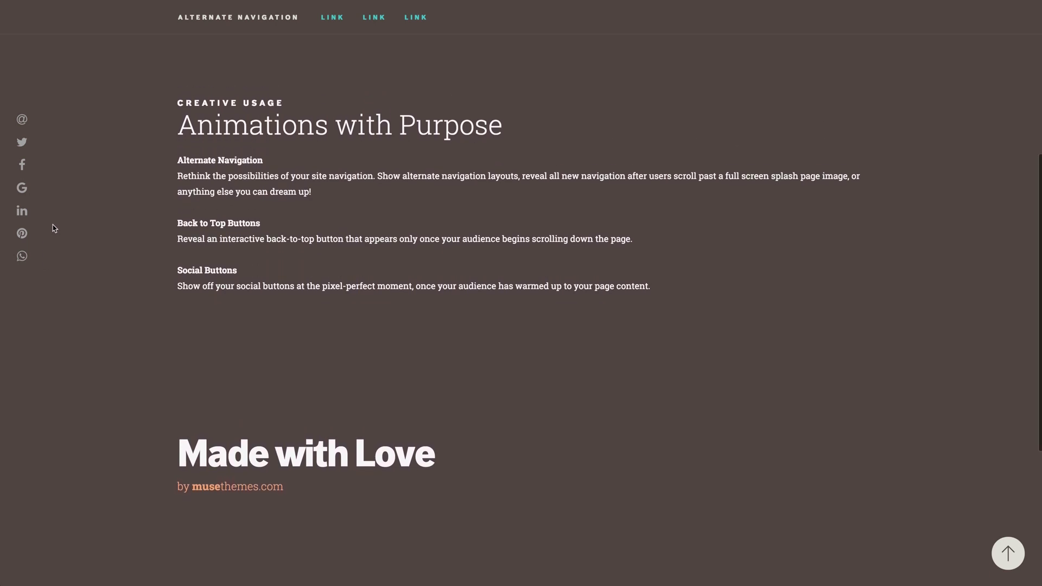
scroll(53, 226, "down", 1)
scroll(54, 228, "down", 1)
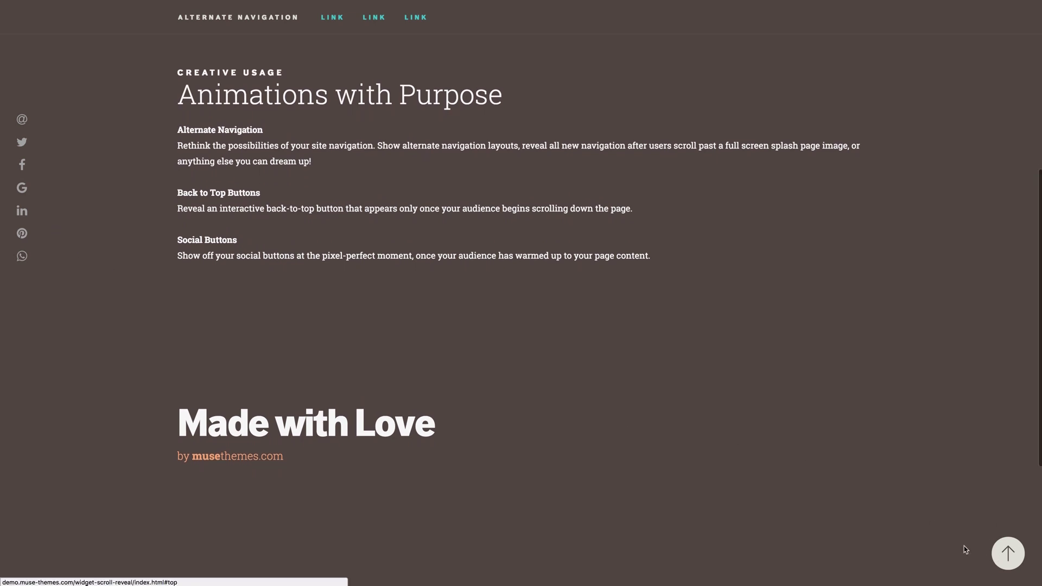
scroll(942, 543, "down", 2)
scroll(940, 544, "down", 1)
scroll(938, 541, "up", 3)
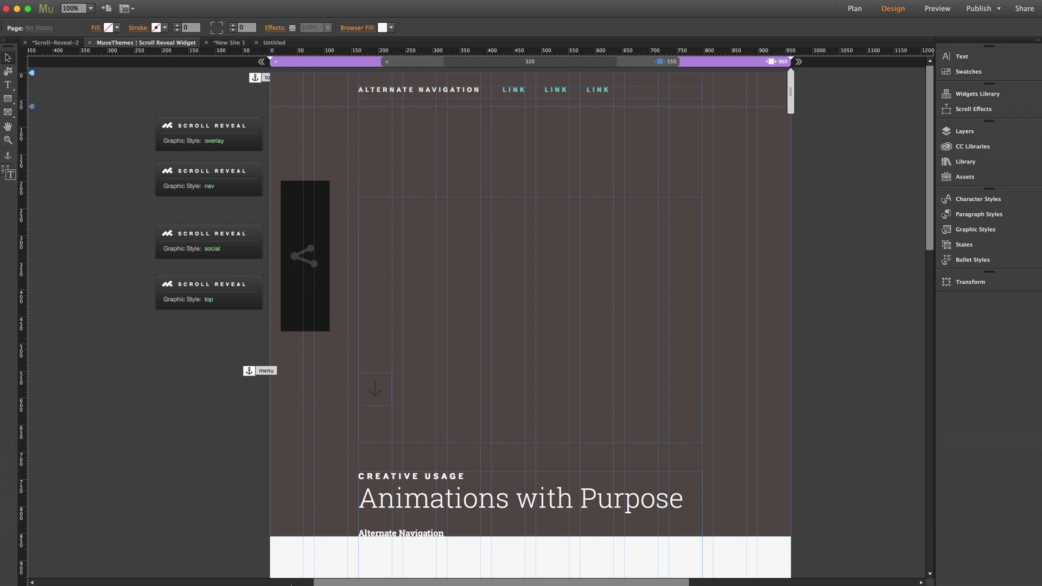
- View the Scroll Reveal Widget sample page with its nav bar, social share bar and down-arrow button
scroll(220, 485, "left", 2)
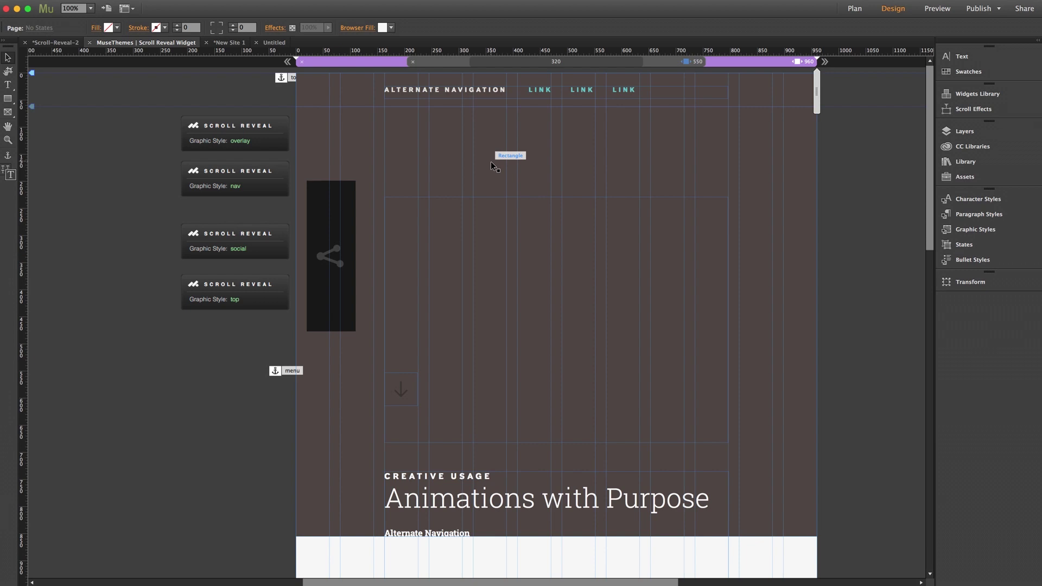
- Inspect the graphic styles used by the navigation bar and the Social Sharing Group
left_click(965, 230)
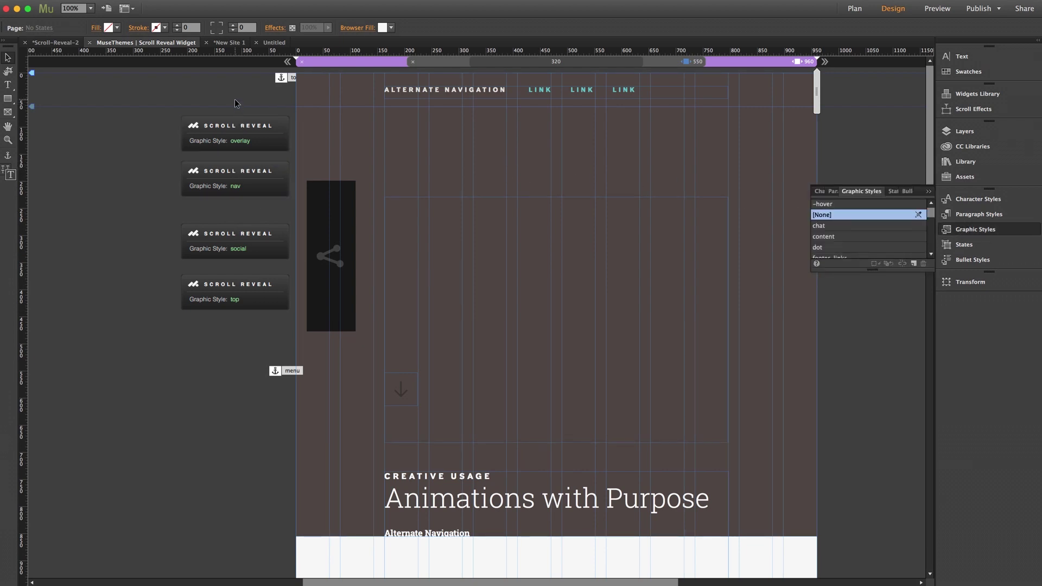
left_click(357, 90)
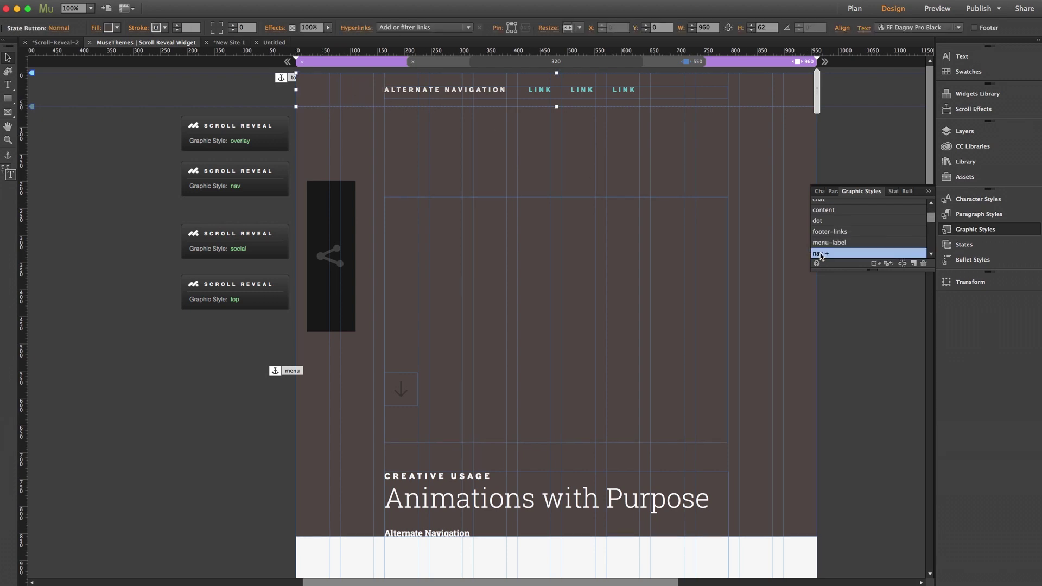
left_click(703, 349)
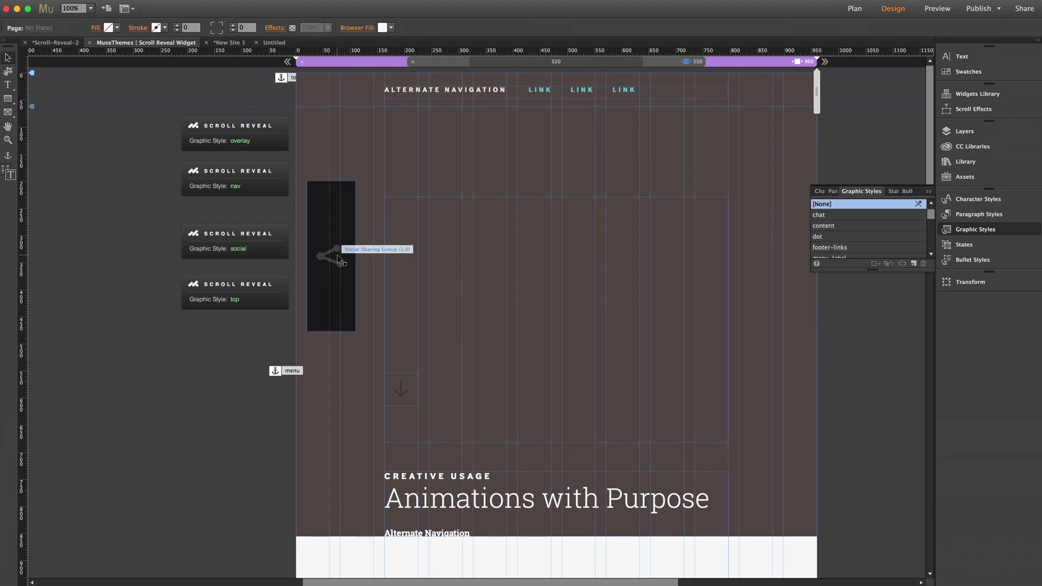
left_click(337, 255)
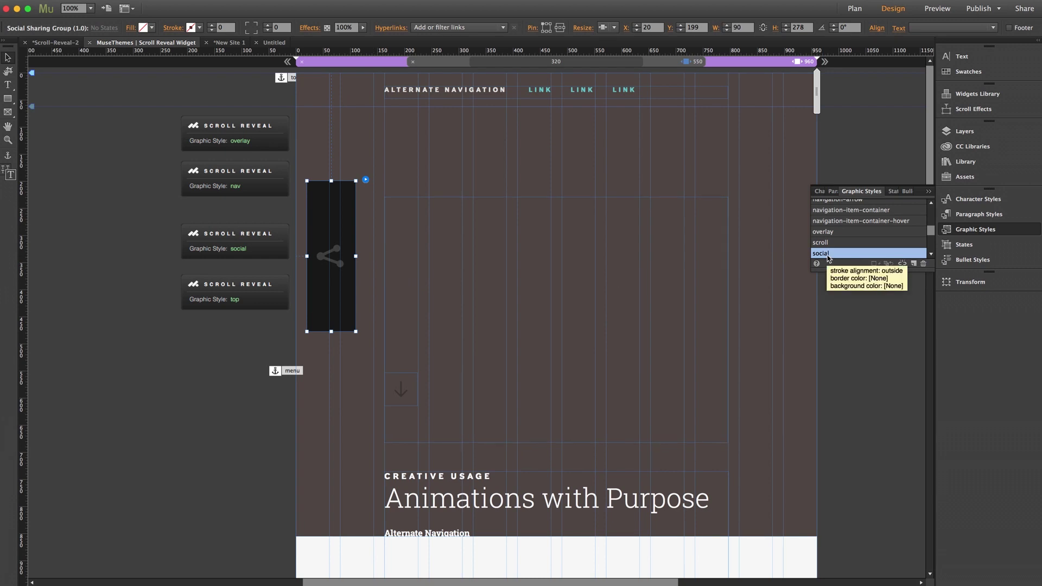
left_click(841, 327)
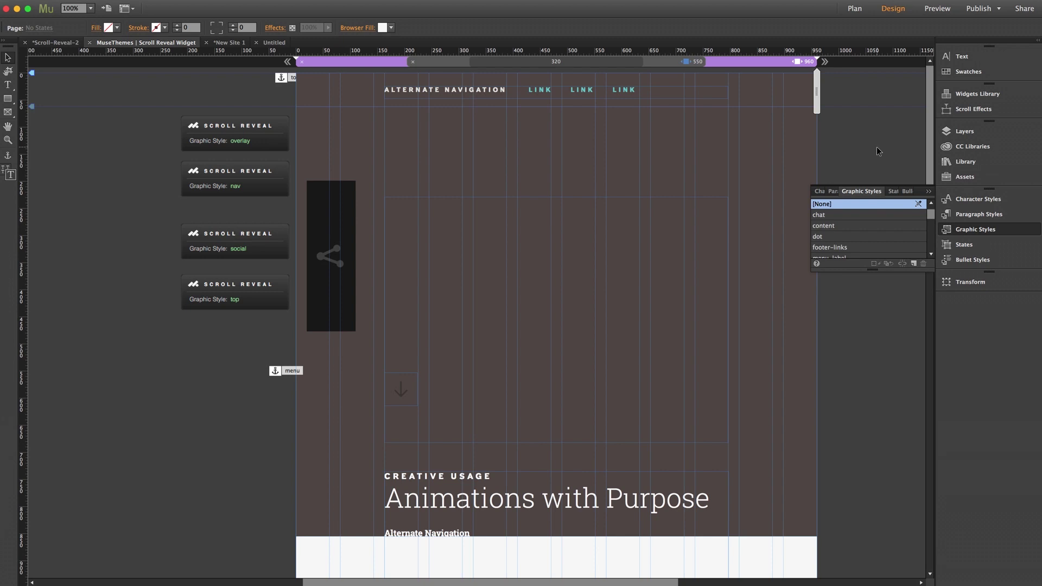
- Copy the sample's Alternate Navigation bar and paste it at the top of the Untitled page
left_click(275, 44)
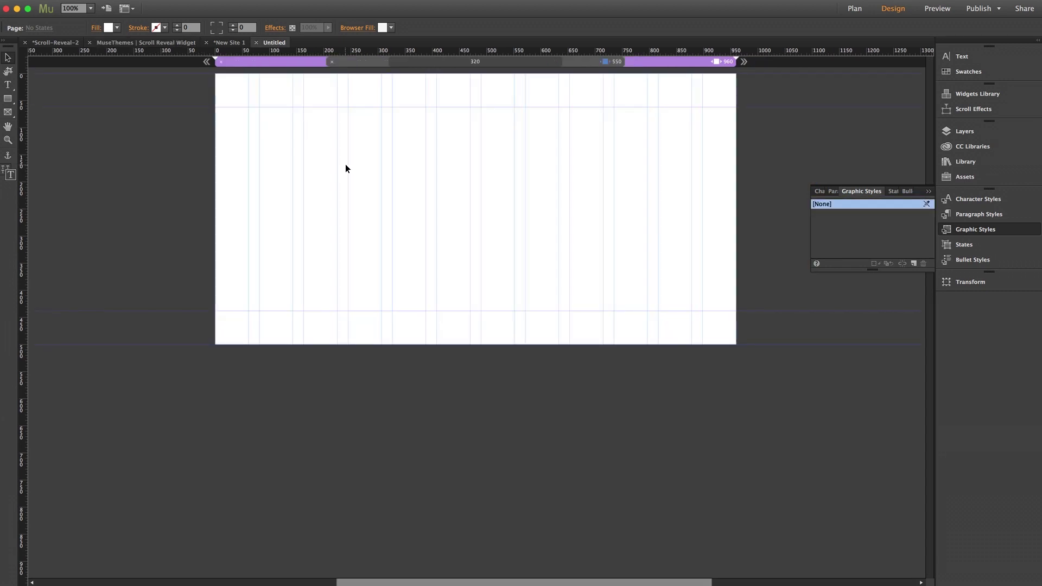
left_click(960, 229)
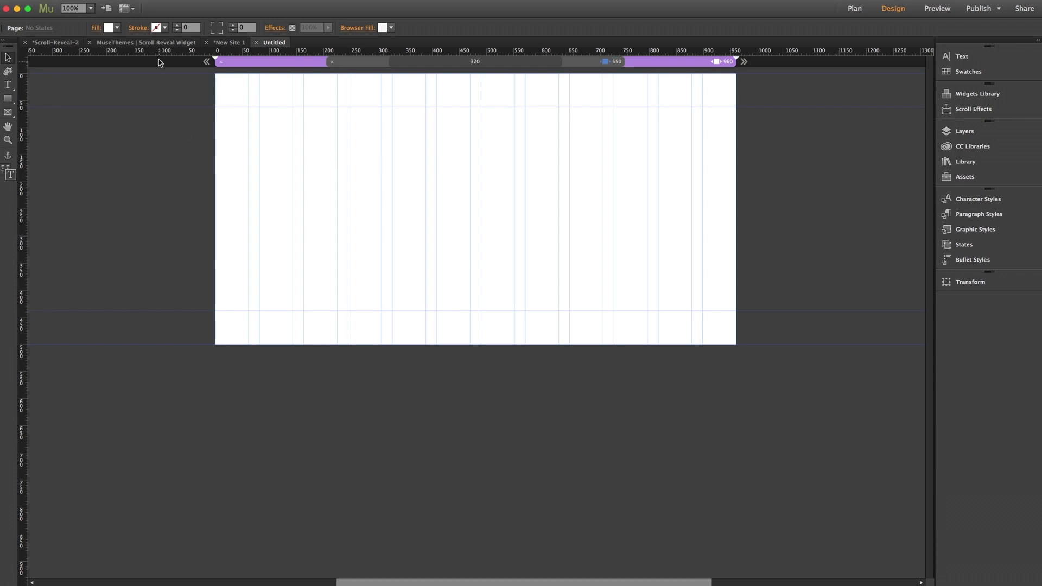
left_click(155, 44)
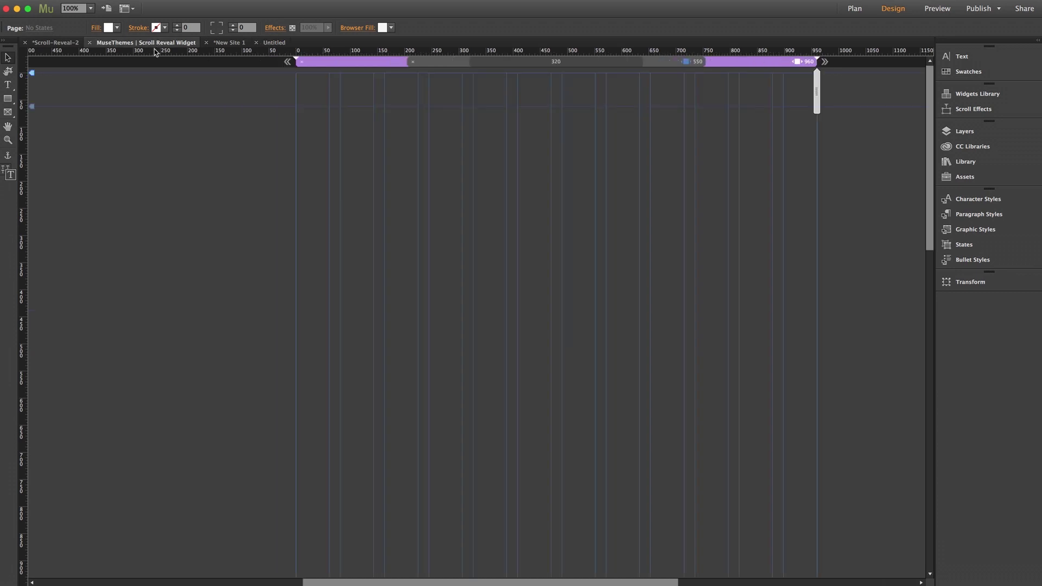
left_click(318, 94)
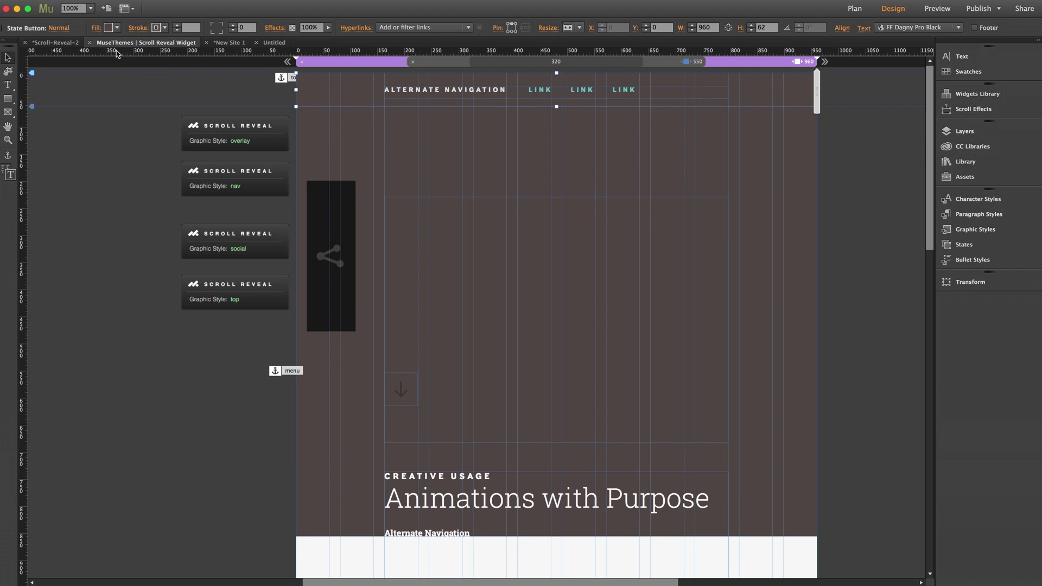
left_click(275, 42)
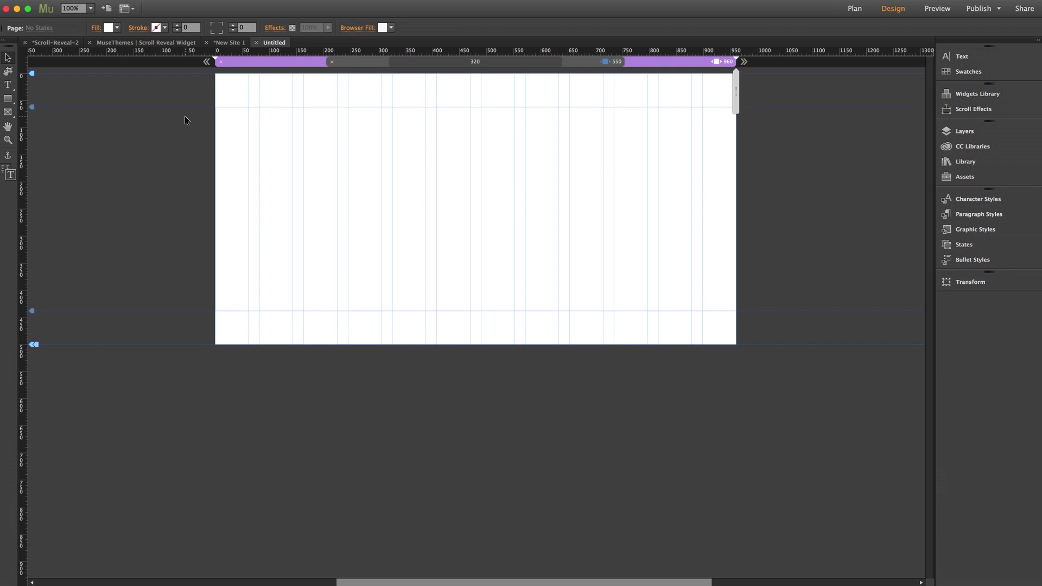
key("super+v")
left_click_drag(272, 317, 265, 92)
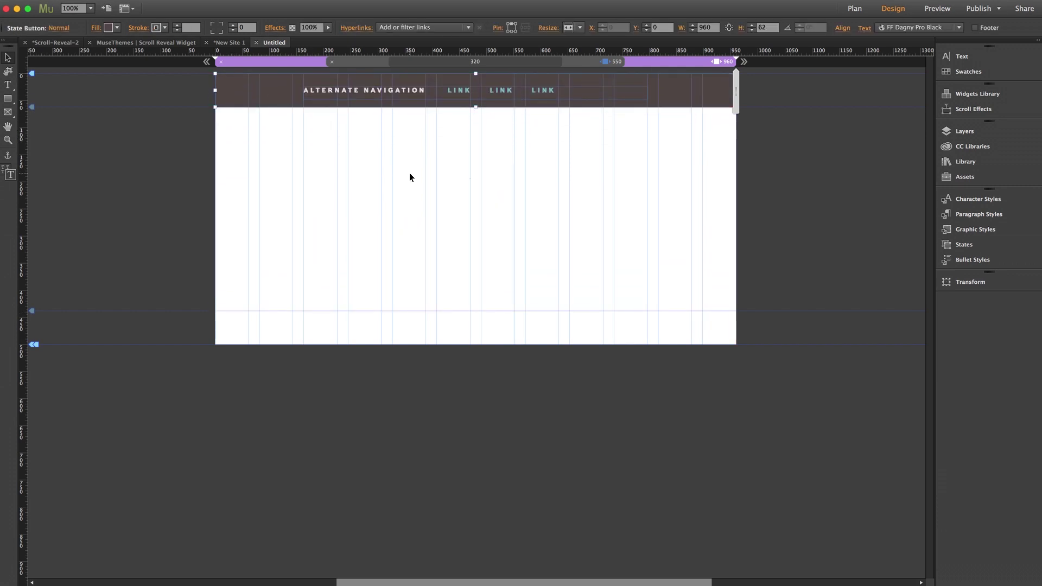
- Drag a Scroll Reveal widget from MT – Toolbox – Scroll Reveal onto the pasteboard left of the page
left_click(851, 155)
left_click(965, 161)
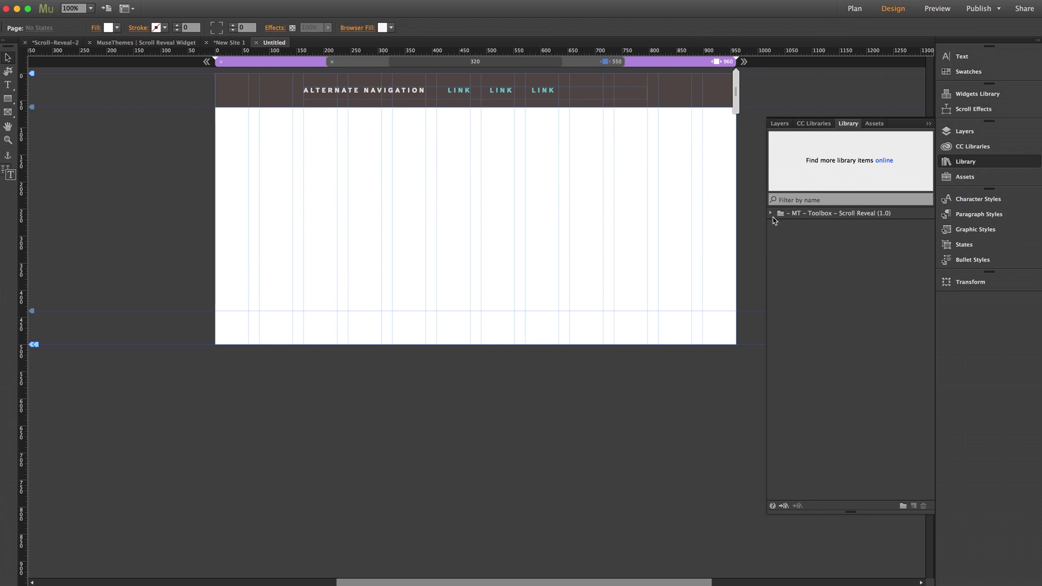
left_click(770, 213)
left_click_drag(803, 228, 96, 124)
left_click(135, 98)
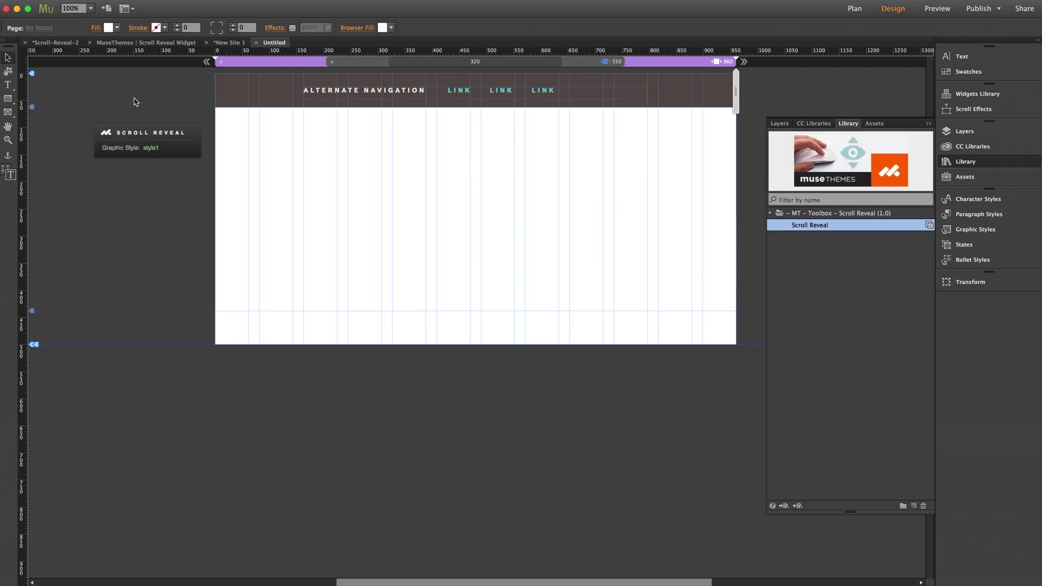
left_click(958, 163)
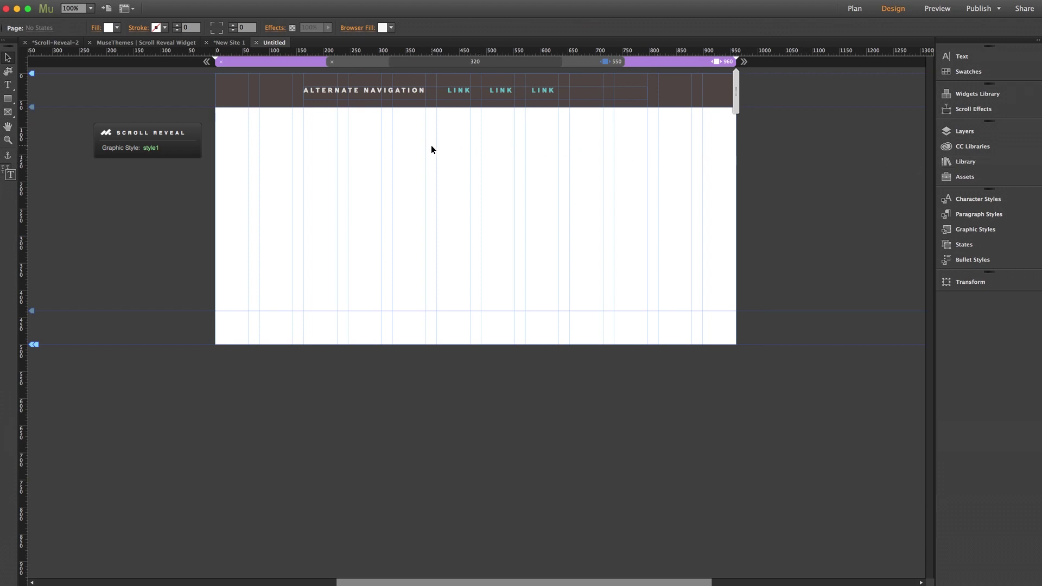
left_click(425, 96)
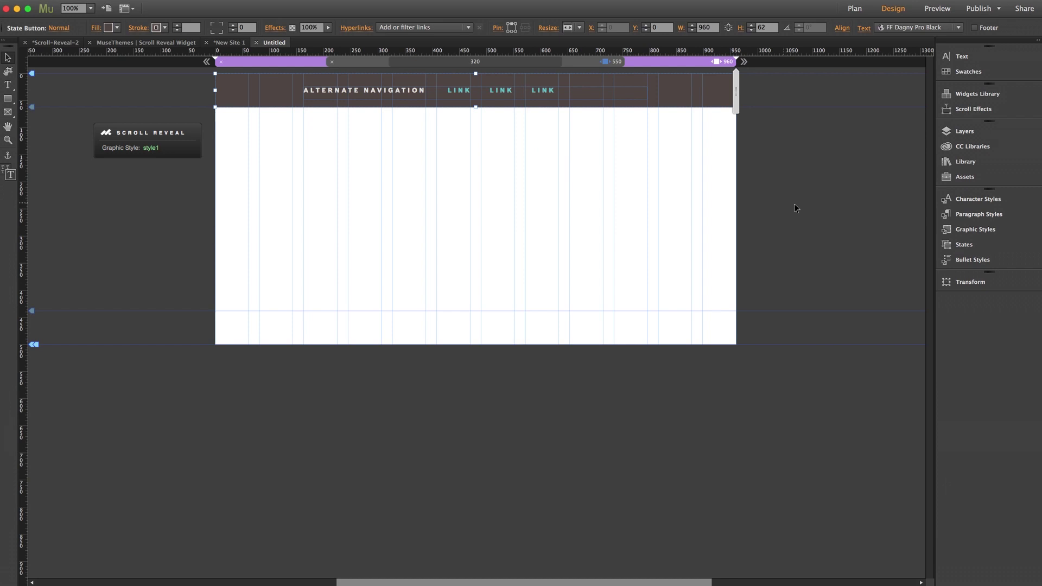
- Save the navigation bar's border and background as a new graphic style named nav1
left_click(968, 231)
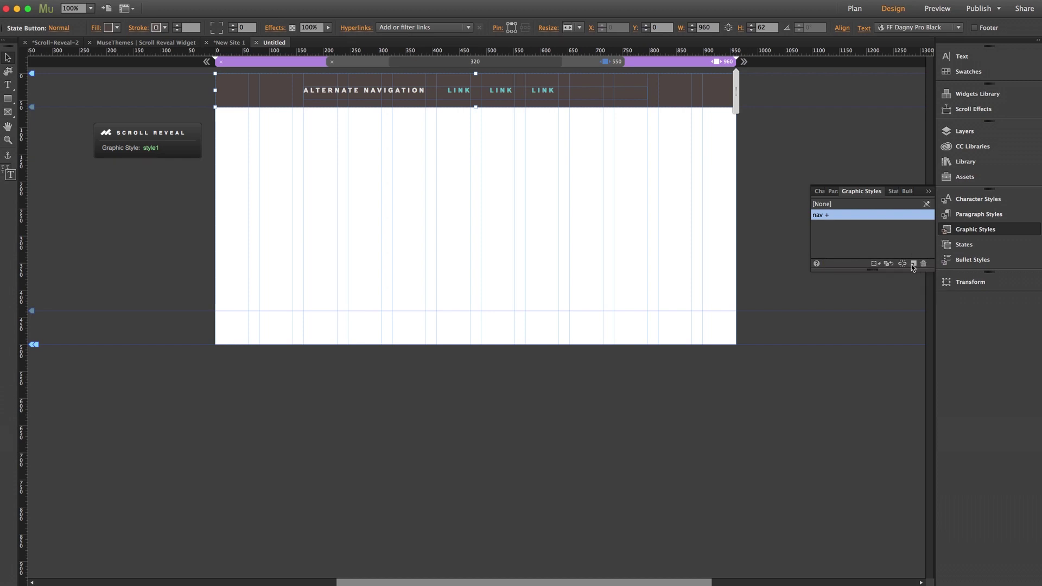
left_click(912, 265)
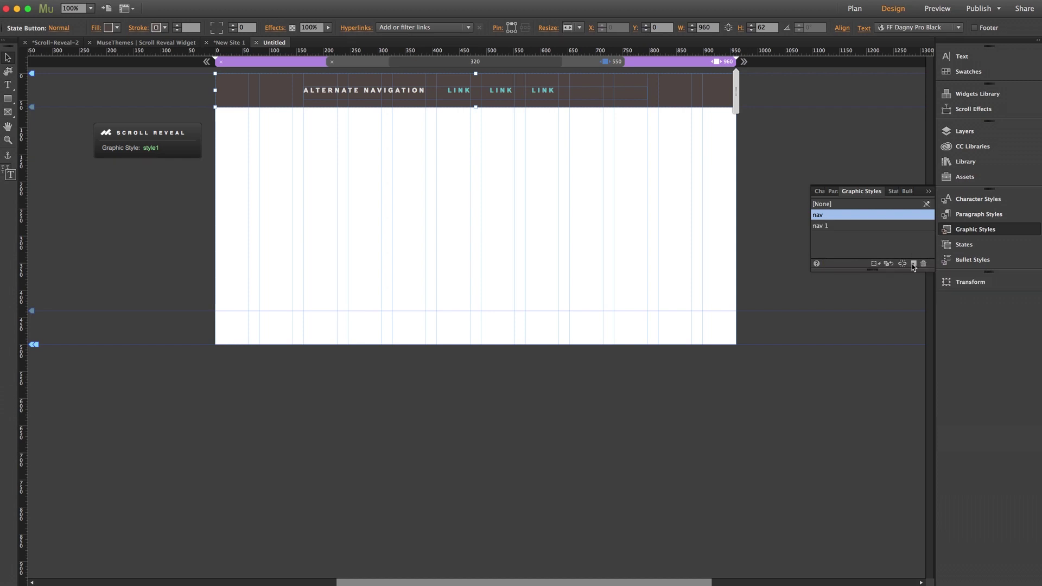
double_click(822, 225)
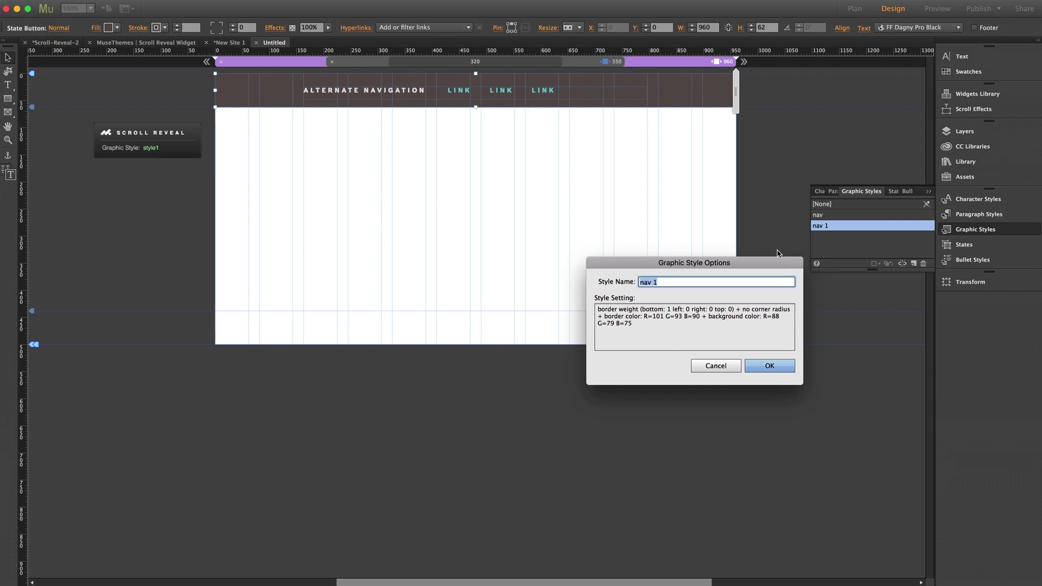
type("nav1")
left_click(770, 369)
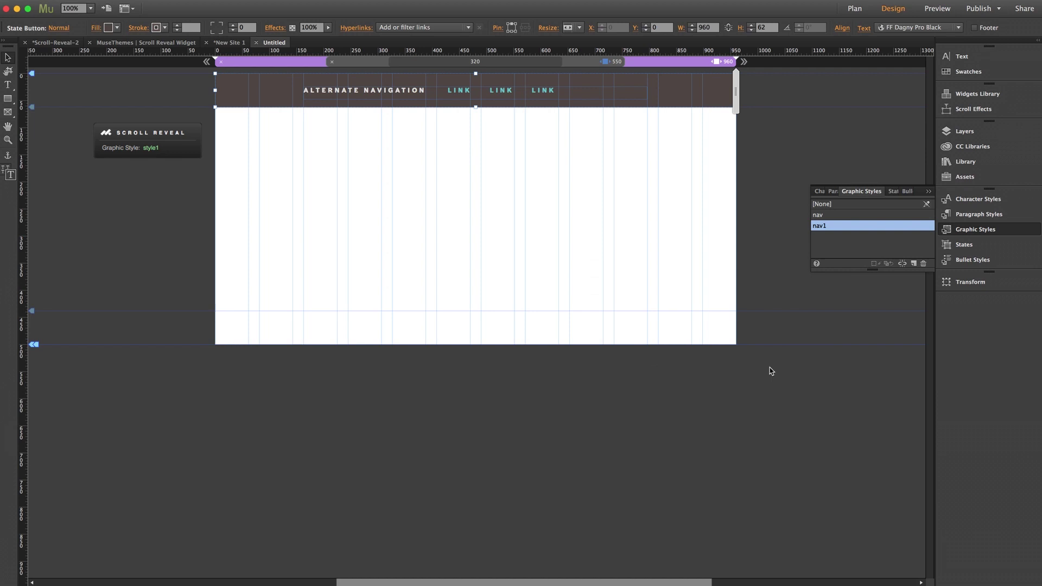
left_click(769, 367)
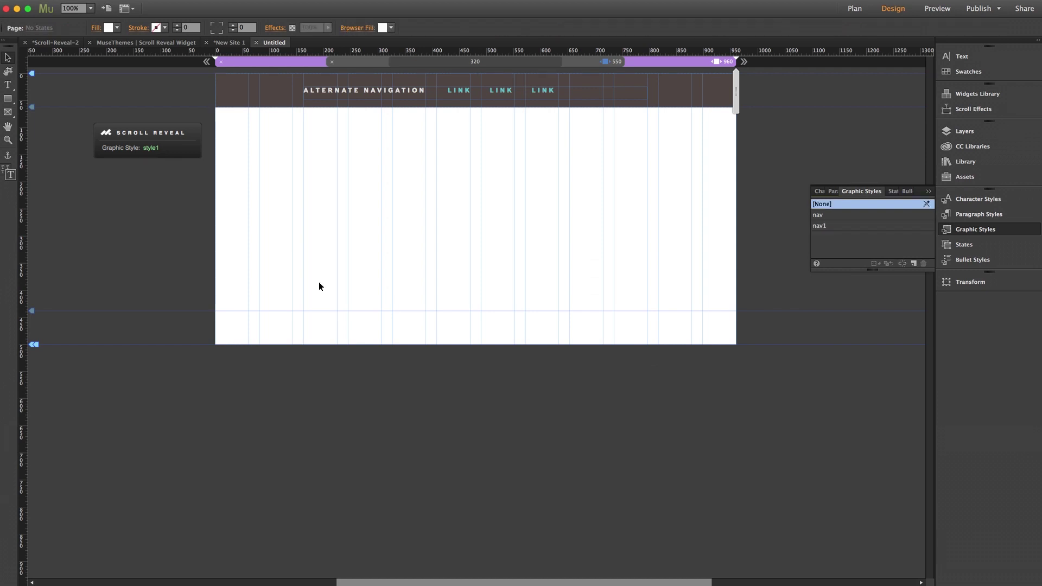
left_click(158, 151)
- Change the Scroll Reveal widget's graphic style from style1 to nav1
left_click(208, 124)
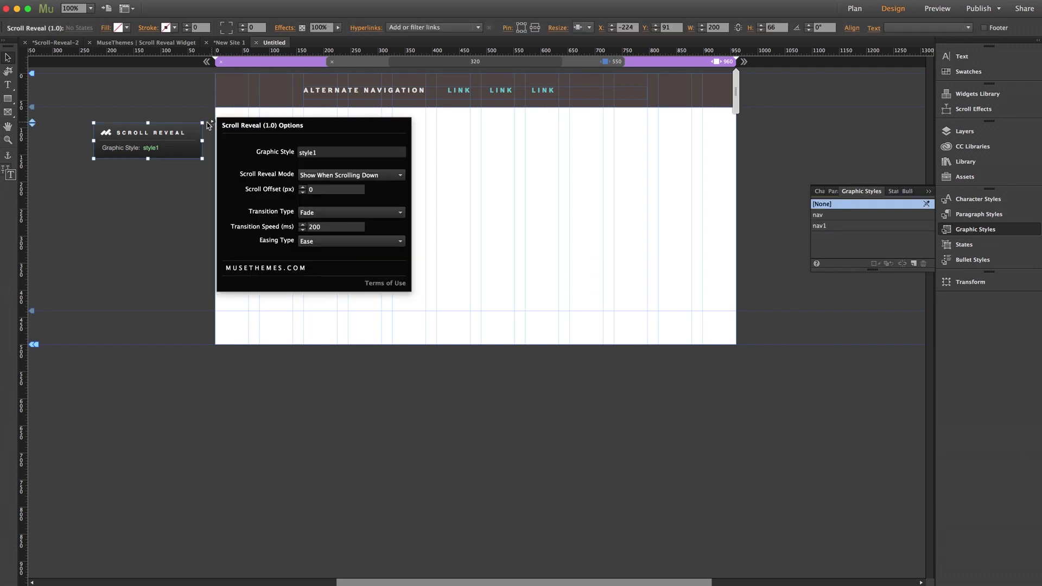
left_click(264, 156)
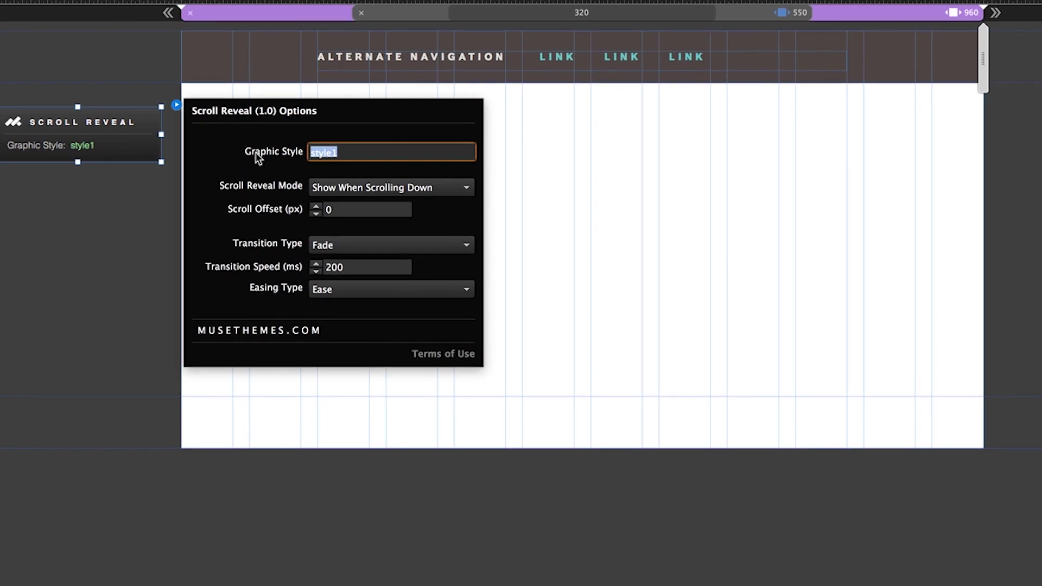
type("nav1")
key("Return")
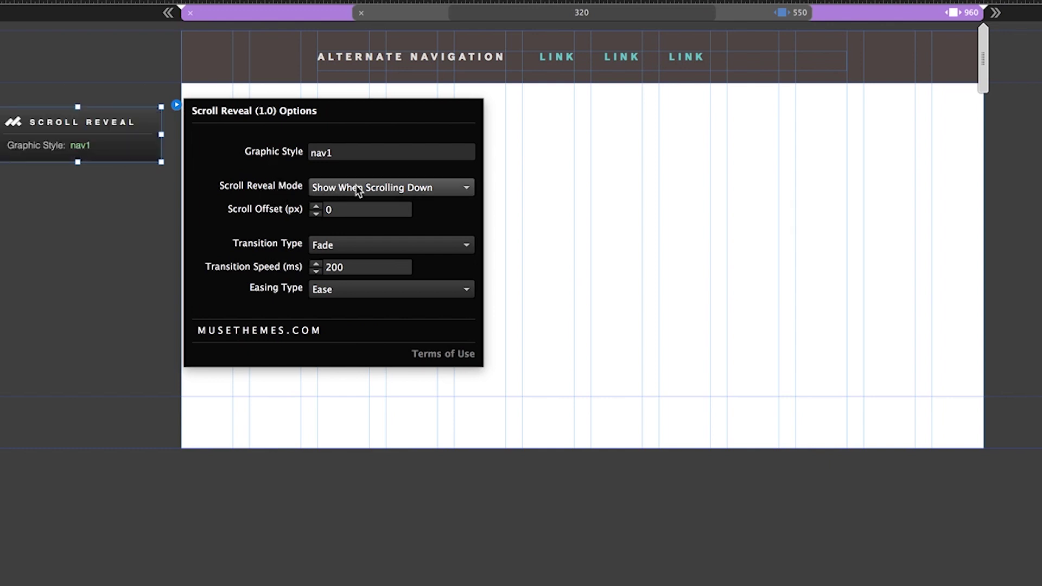
- Reveal on scroll down after a 300 px offset, keeping Fade transition and Ease easing
left_click(438, 188)
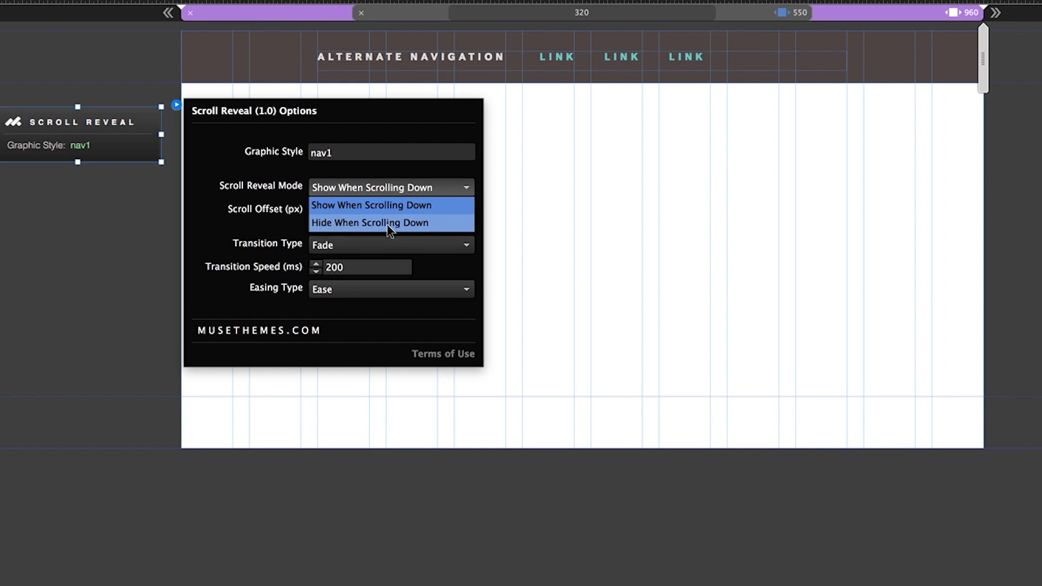
left_click(373, 206)
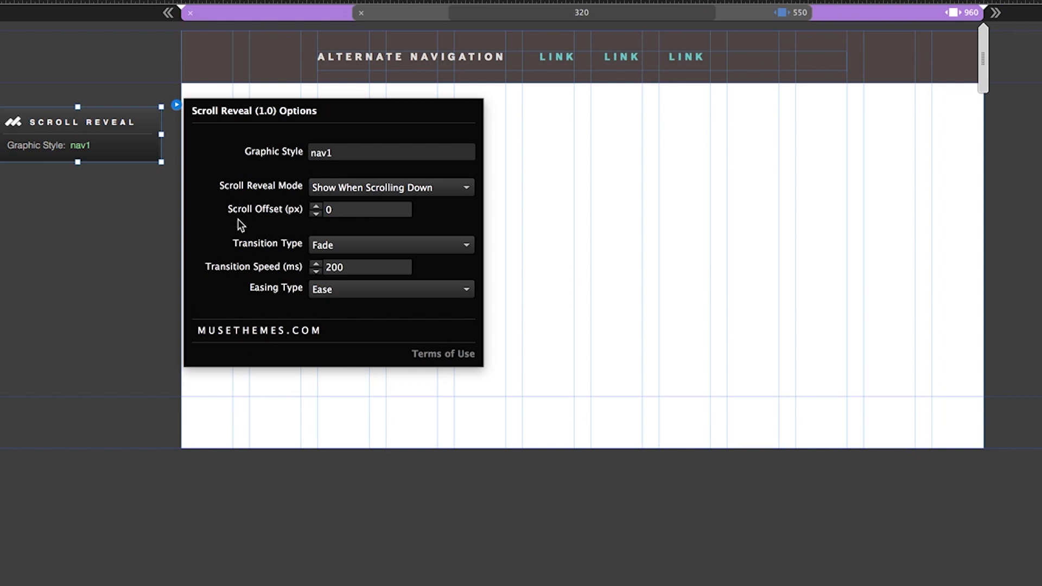
left_click(334, 211)
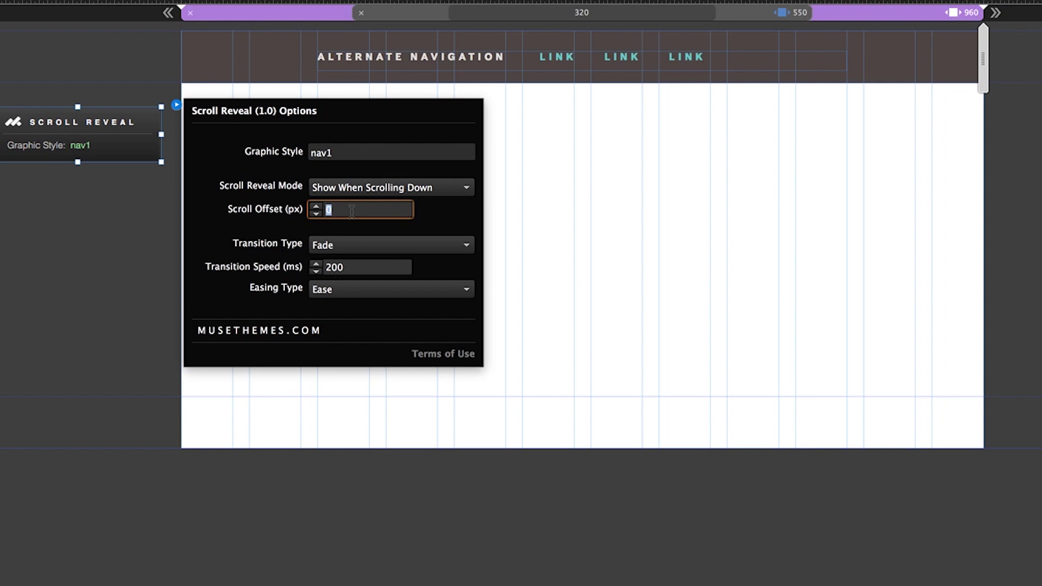
type("300")
key("Return")
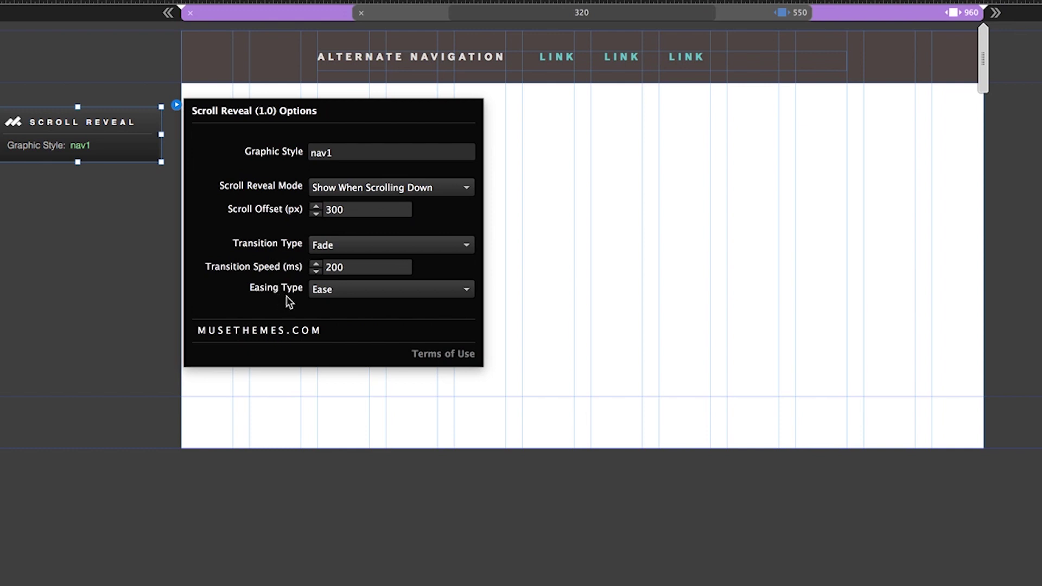
left_click(338, 247)
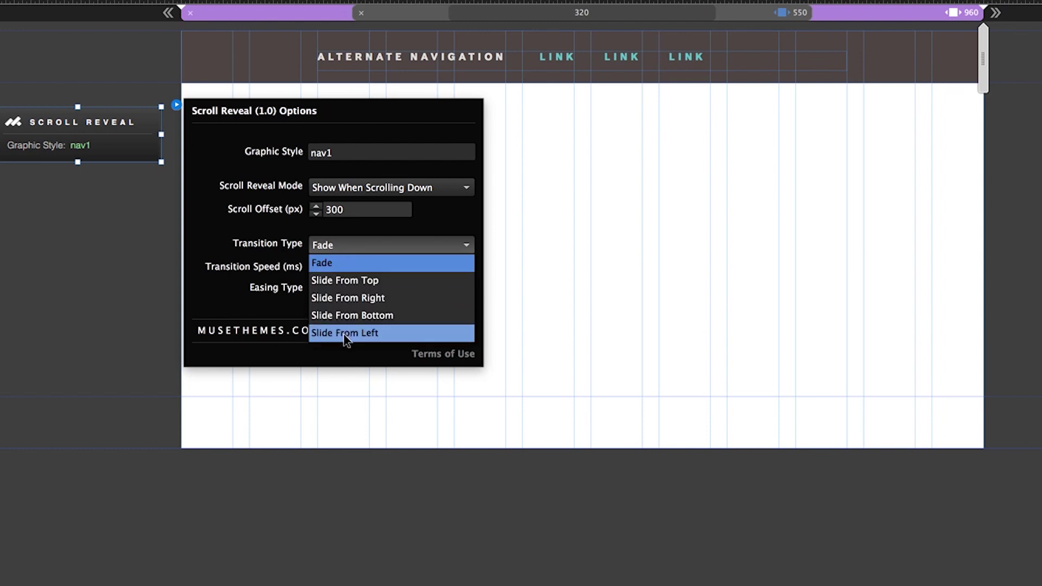
left_click(351, 247)
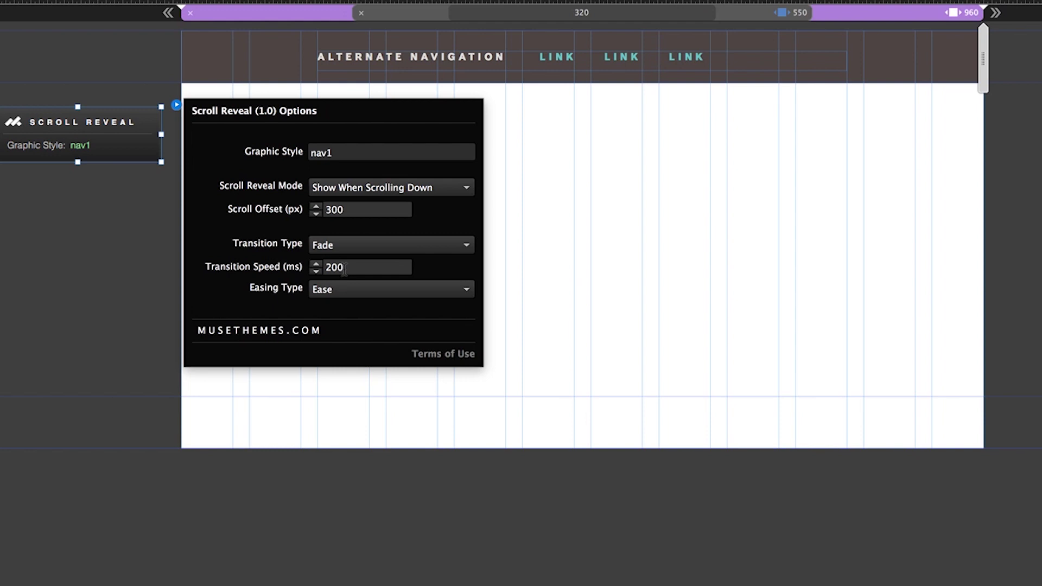
left_click(341, 289)
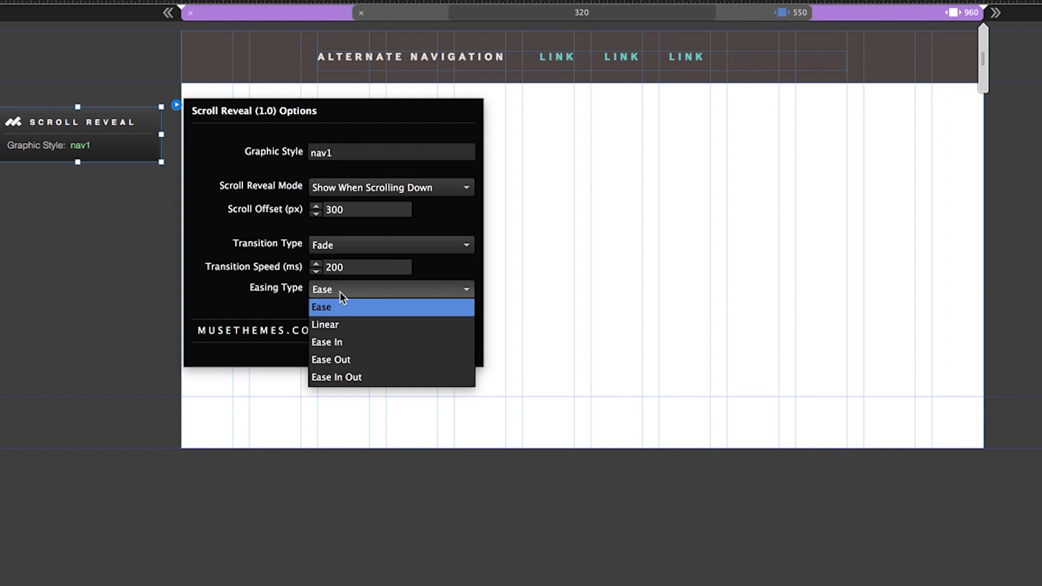
left_click(341, 293)
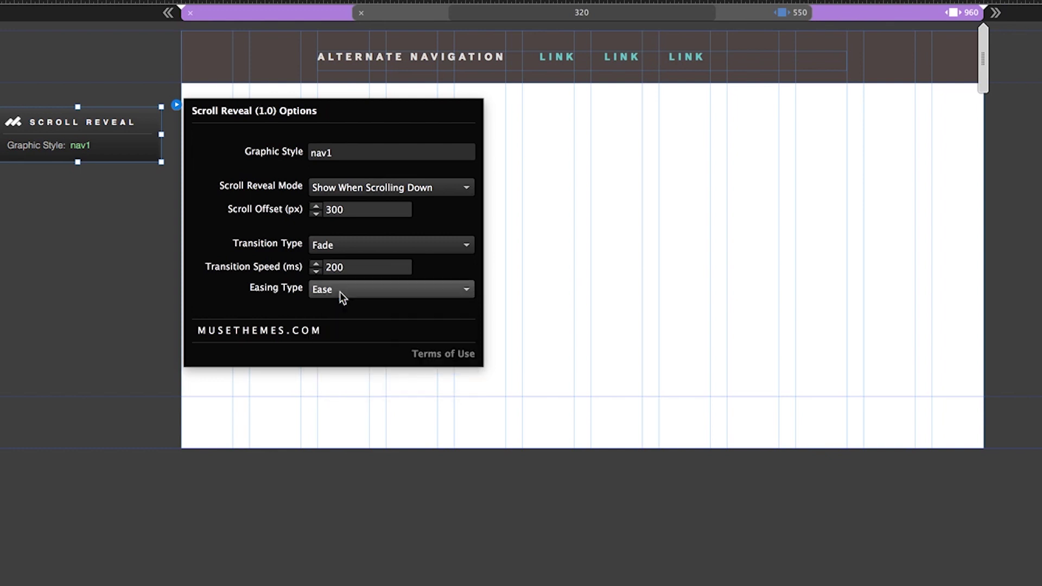
left_click(38, 246)
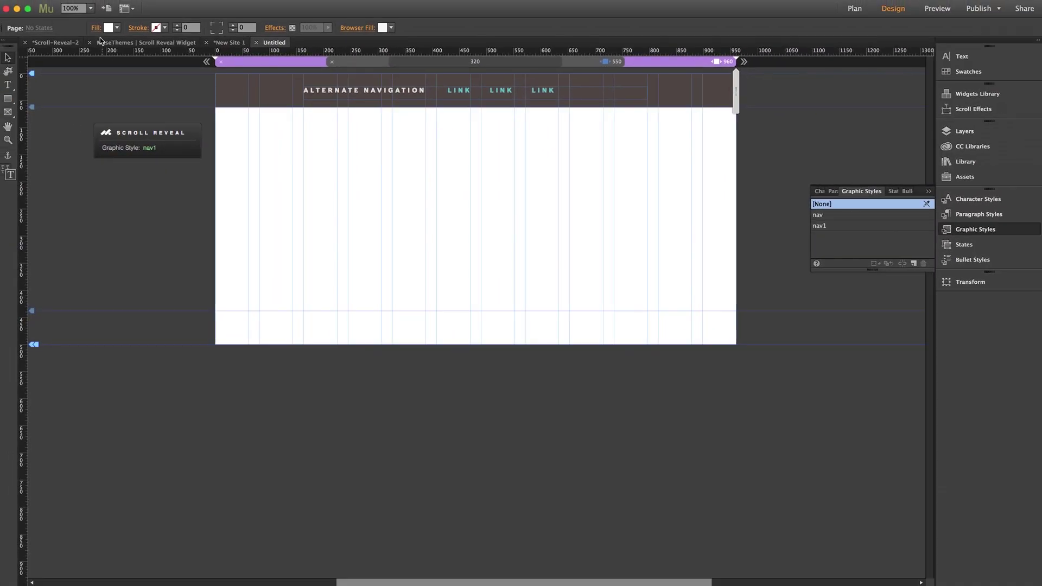
- At 50% zoom, draw a dark brown 387×56 rectangle and move it down to Y 1258
left_click(90, 8)
left_click(102, 45)
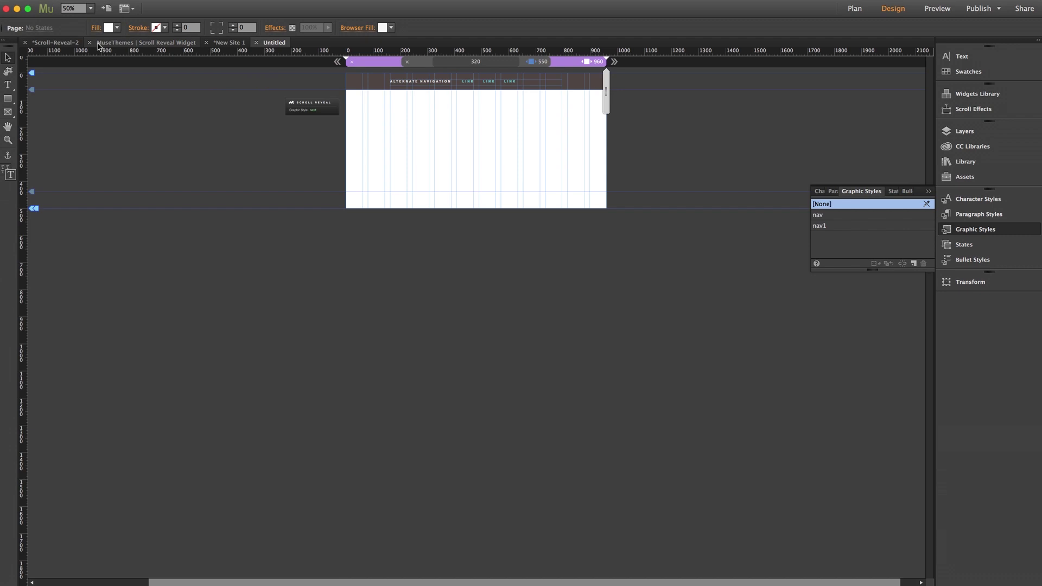
left_click(8, 98)
left_click_drag(384, 154, 490, 170)
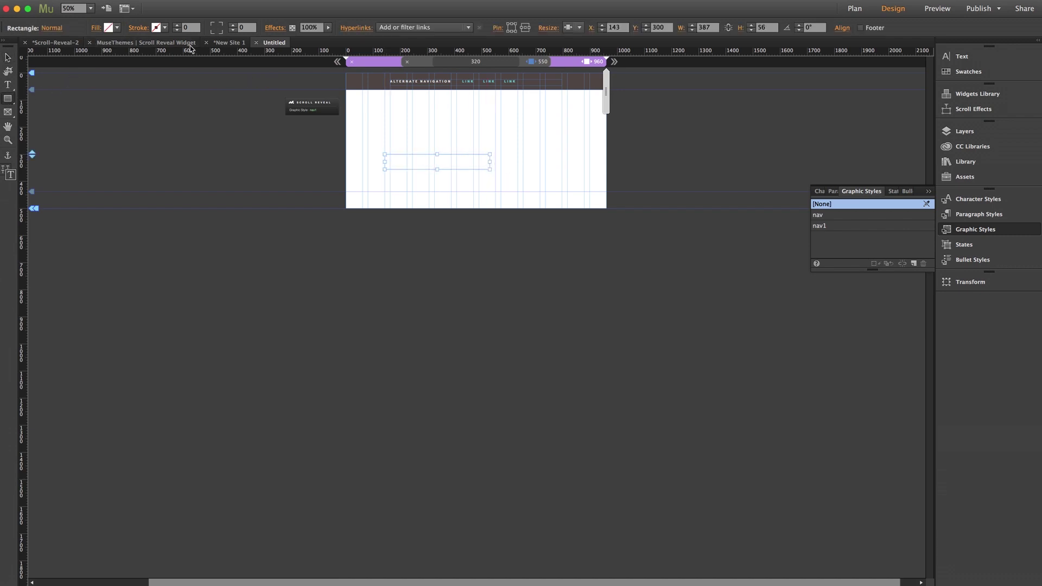
left_click(117, 27)
left_click(271, 78)
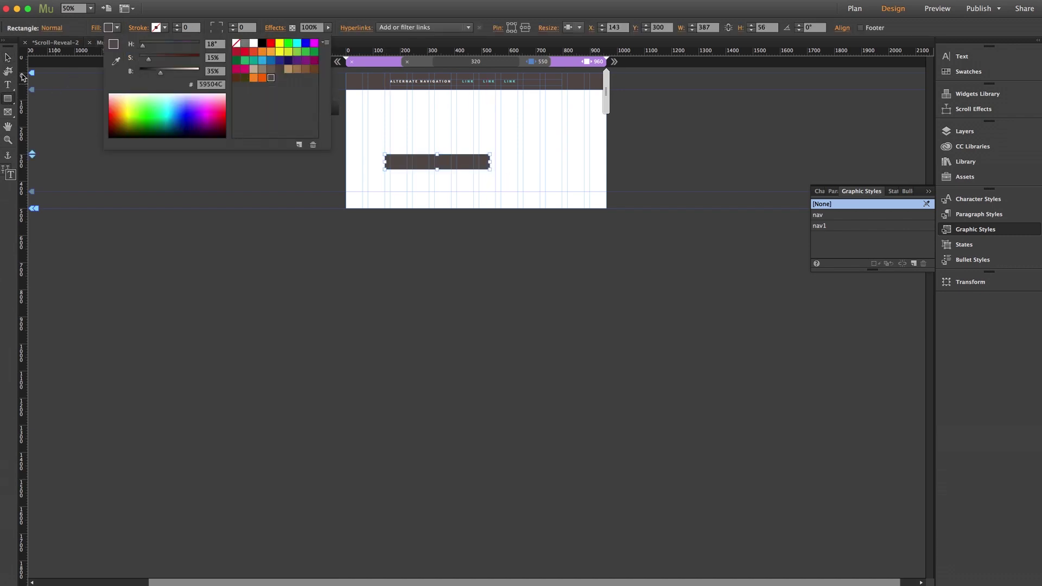
left_click(12, 58)
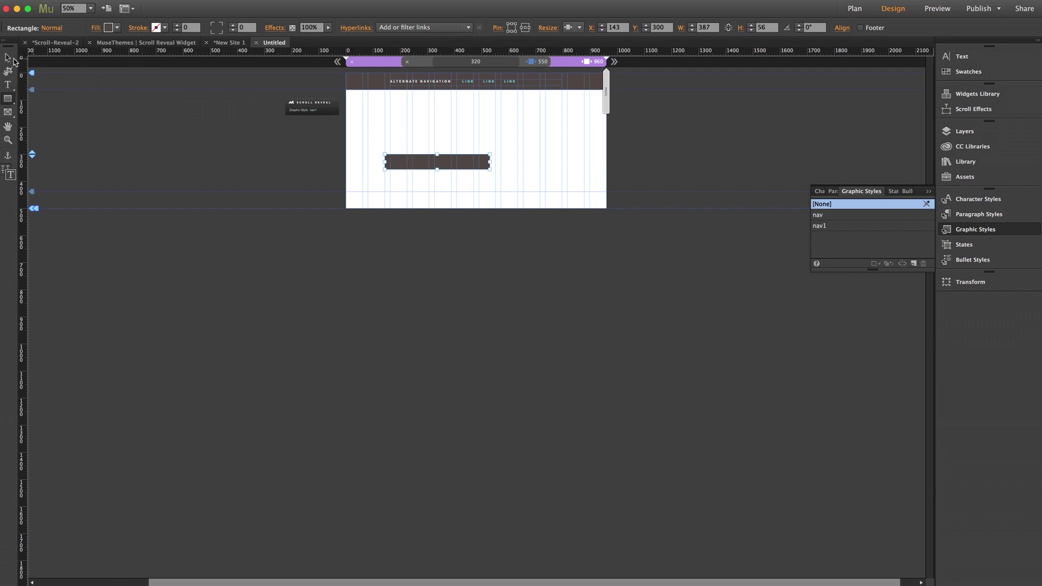
left_click_drag(402, 163, 389, 422)
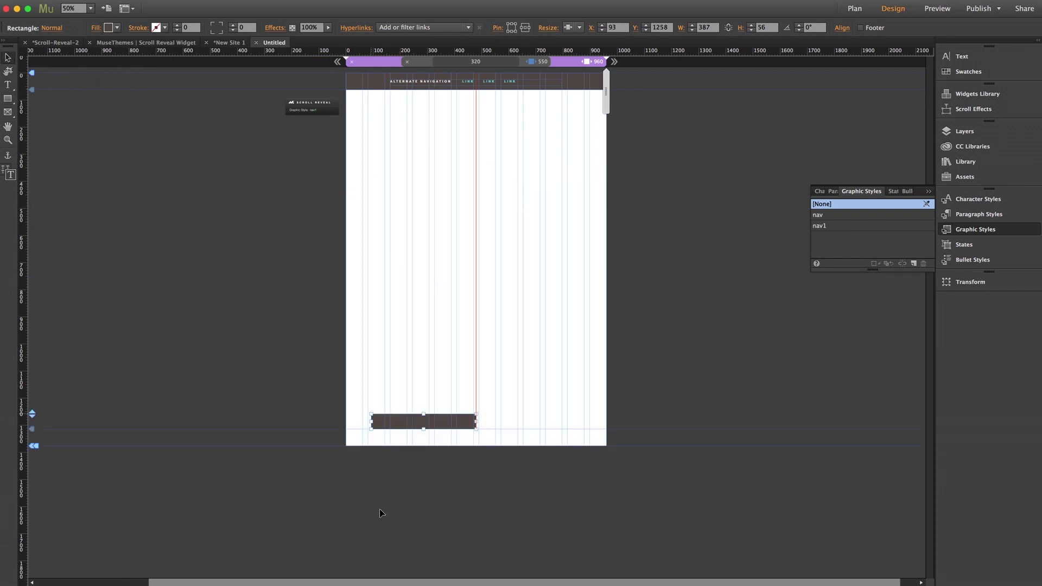
left_click(662, 118)
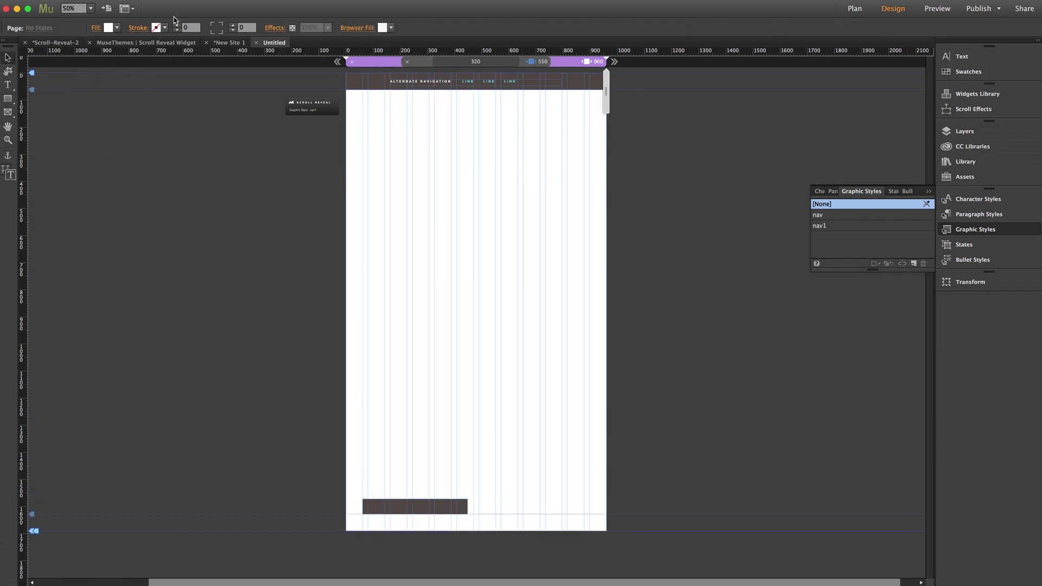
left_click(90, 10)
- Return to 100% zoom and check the graphic styles of the nav bar and its text frame
left_click(103, 74)
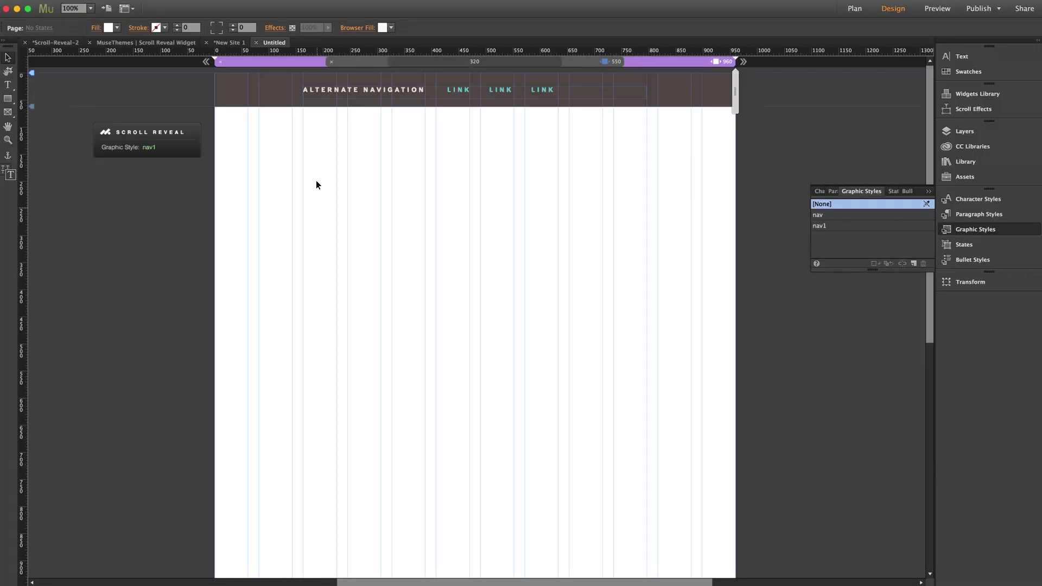
left_click(322, 102)
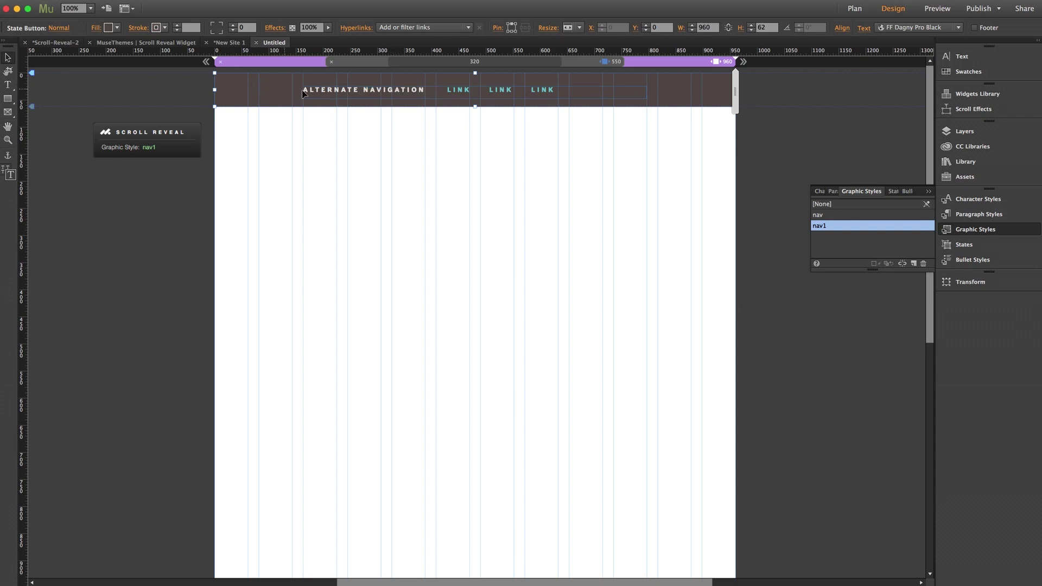
left_click(337, 93)
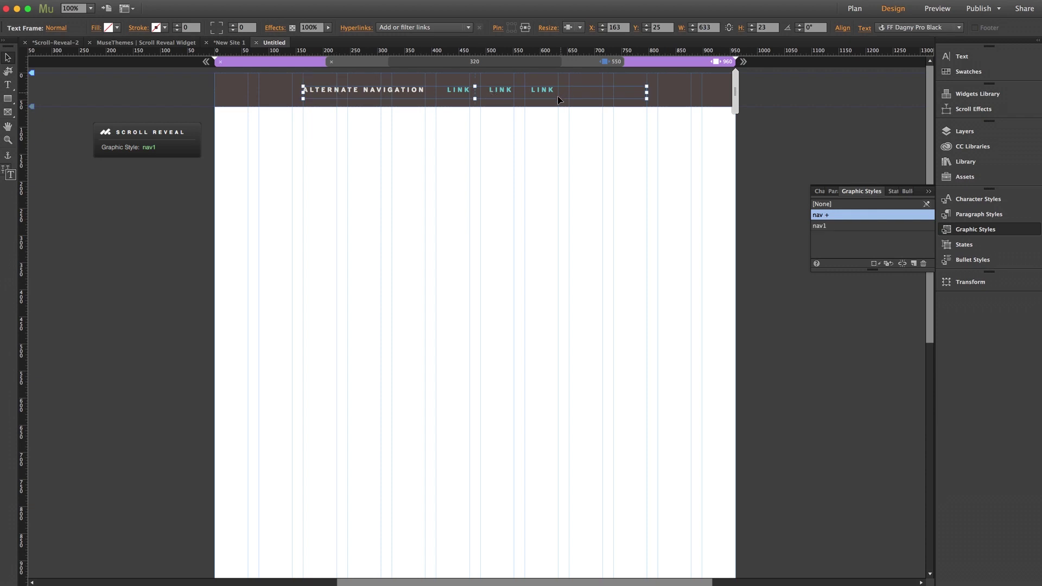
left_click(531, 136)
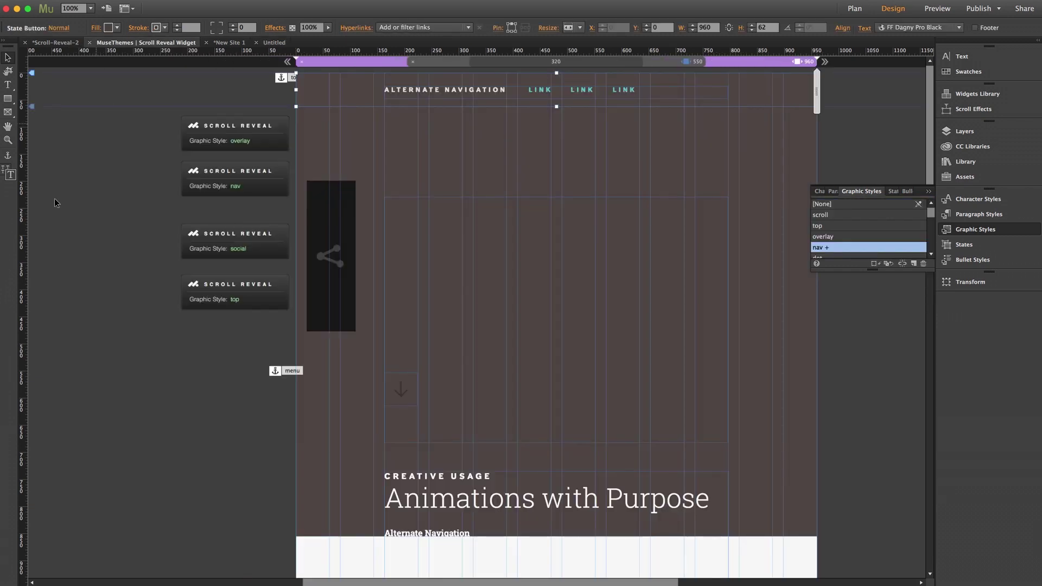
- Copy the sample's Social Sharing Group and paste it near the Untitled page's left edge
left_click(92, 234)
left_click(333, 218)
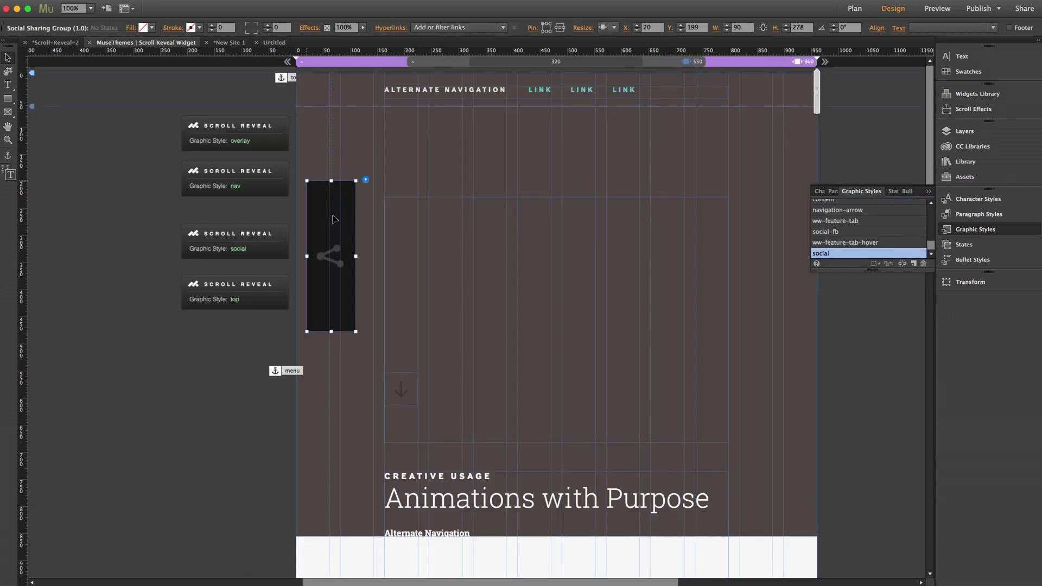
left_click(274, 43)
key("super+v")
left_click_drag(472, 274, 235, 188)
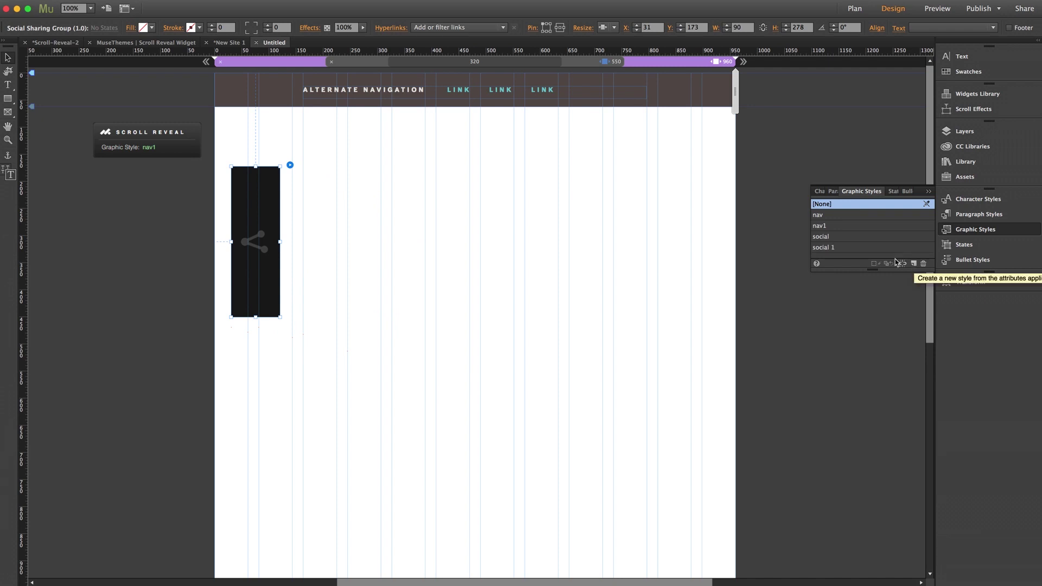
- Create a graphic style named social1 from the social sharing group and open its settings
left_click(914, 263)
double_click(832, 247)
type("social1")
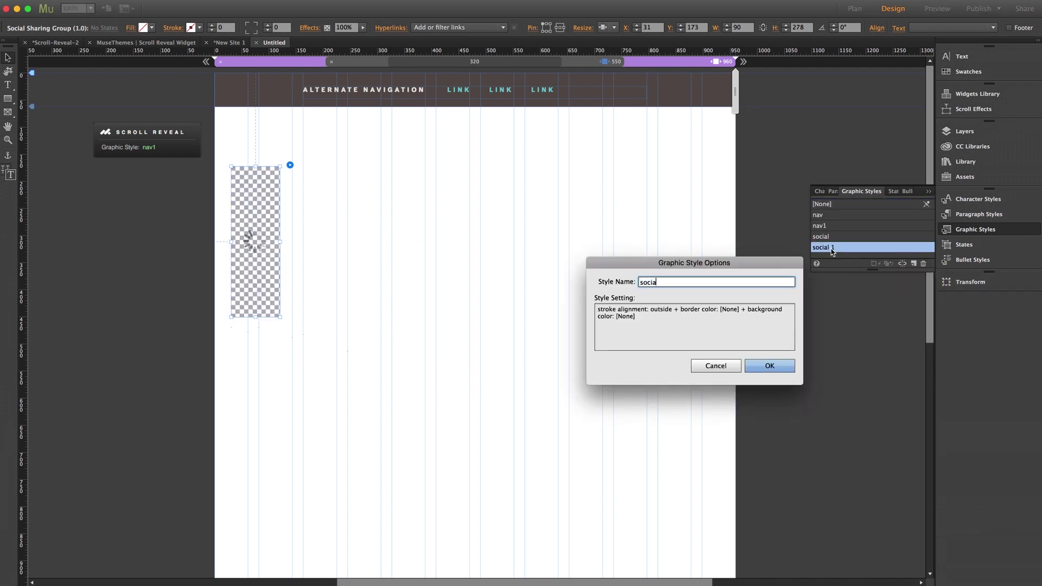
key("Return")
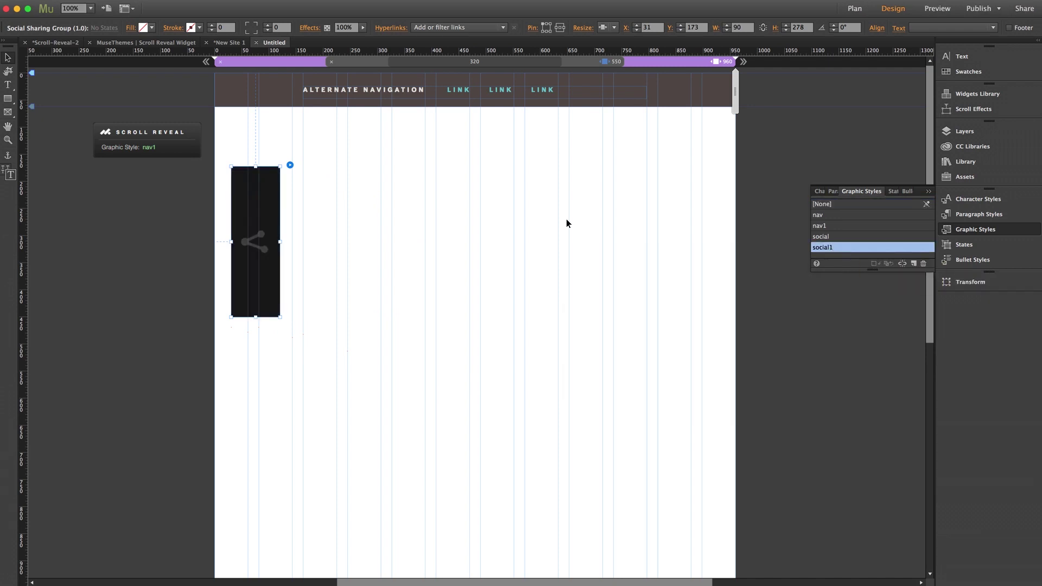
left_click(200, 210)
left_click(266, 180)
left_click(291, 165)
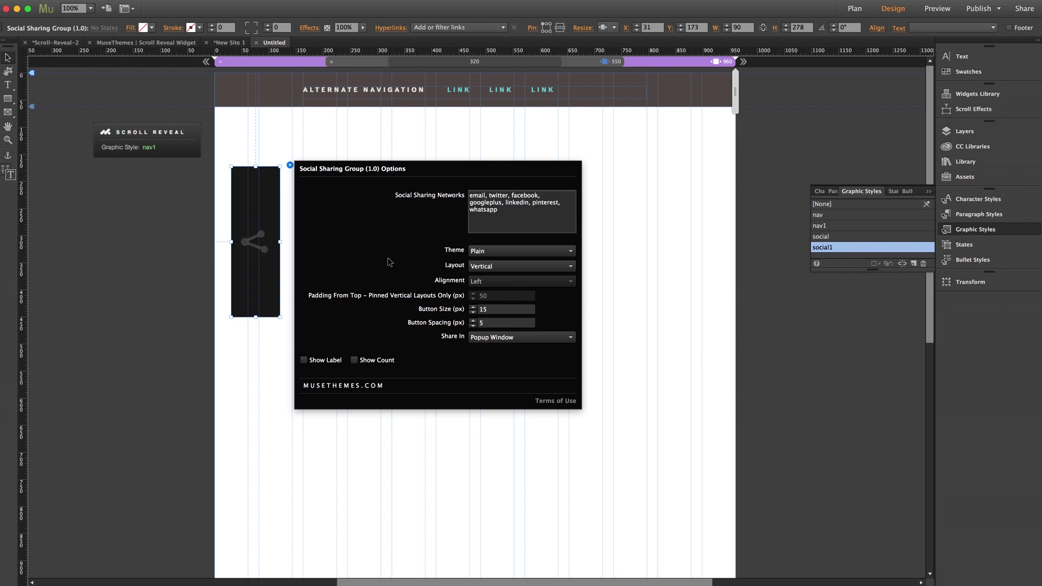
- Close the social sharing settings and nudge the group to about x 62, y 182
left_click(163, 254)
left_click_drag(244, 227, 259, 232)
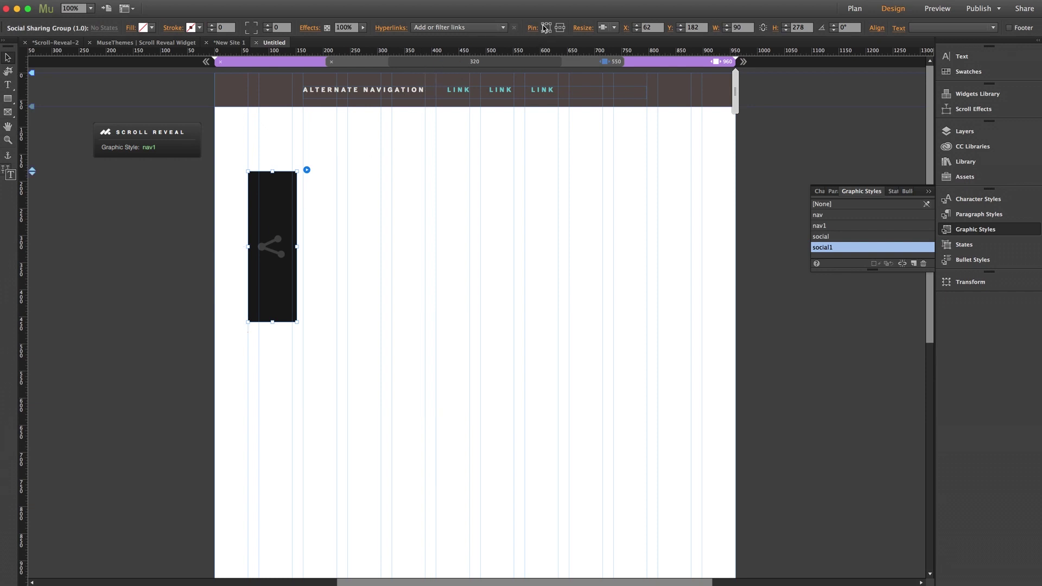
left_click(159, 249)
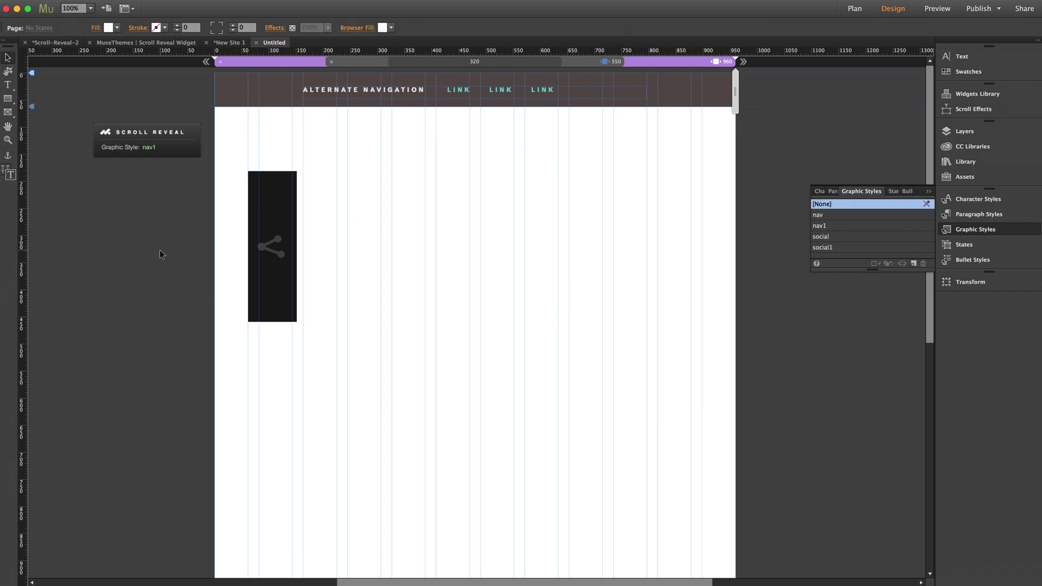
- Place a Scroll Reveal widget from the Library and set its graphic style to social1
left_click(965, 161)
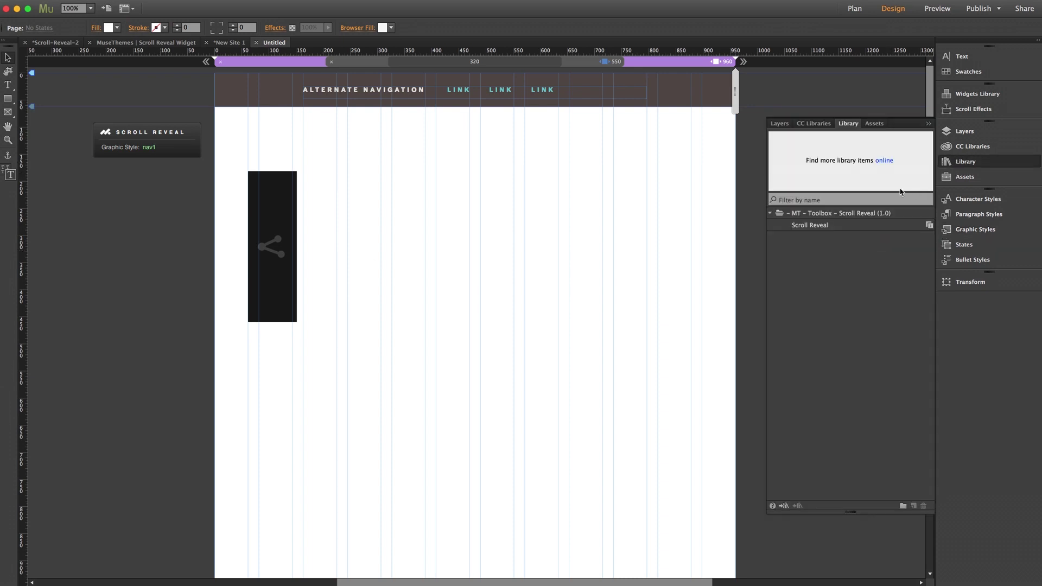
left_click_drag(808, 225, 103, 180)
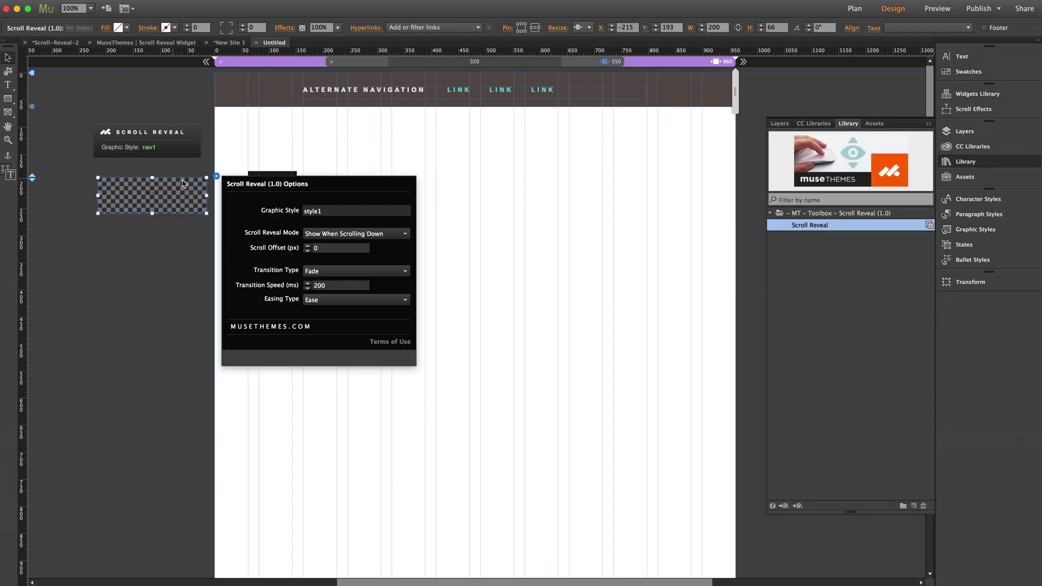
left_click(334, 212)
type("s")
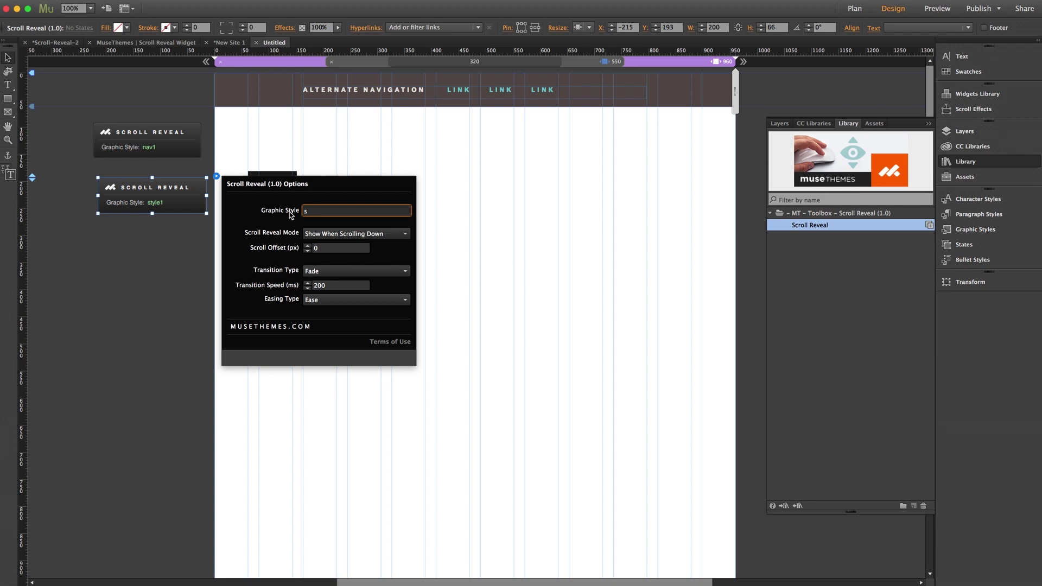
key("Return")
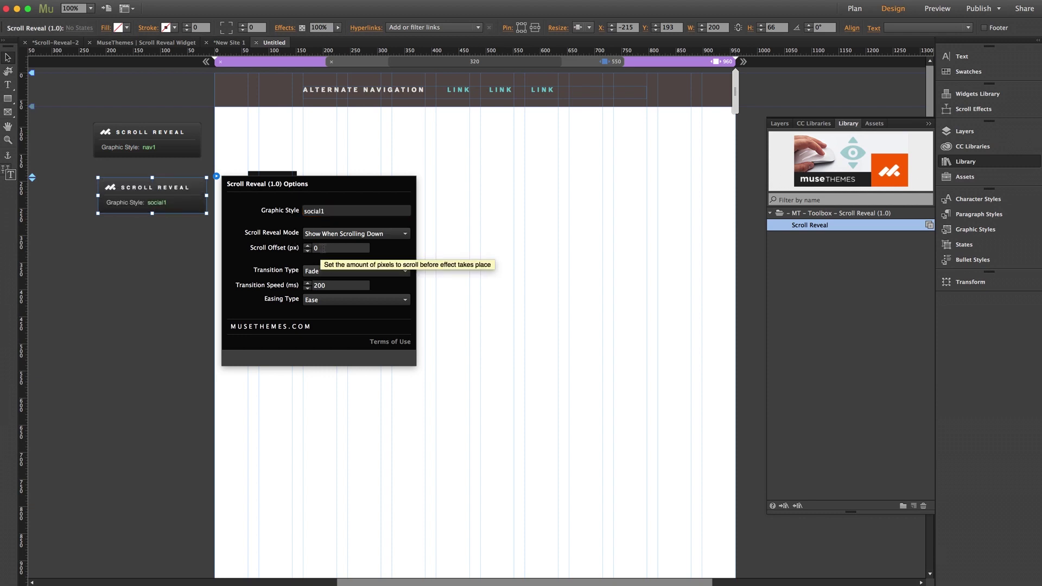
- Give it a 500 px scroll offset, Slide From Left transition and 600 ms speed, then preview
left_click(327, 248)
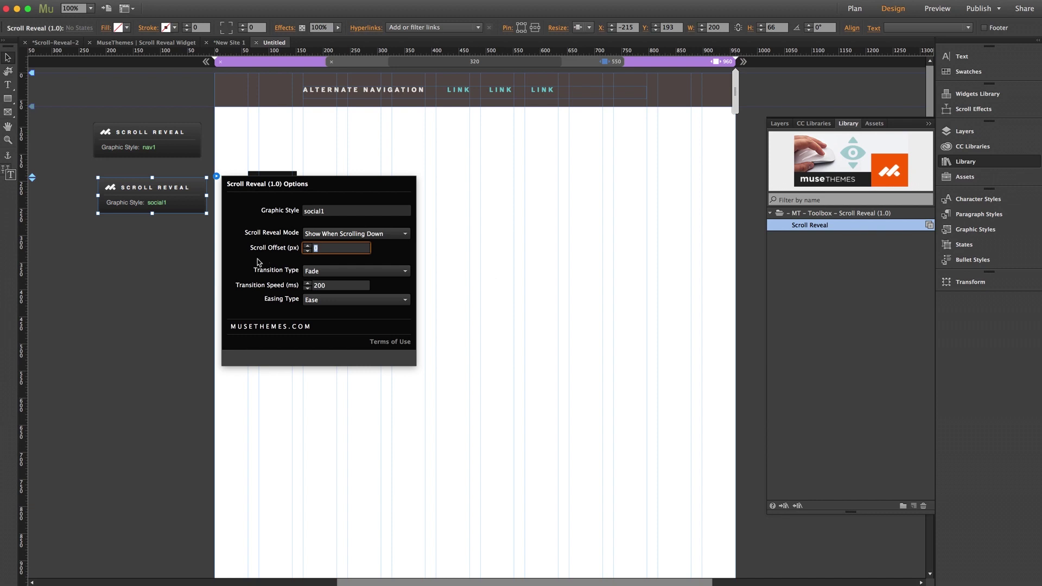
key("Return")
left_click(319, 271)
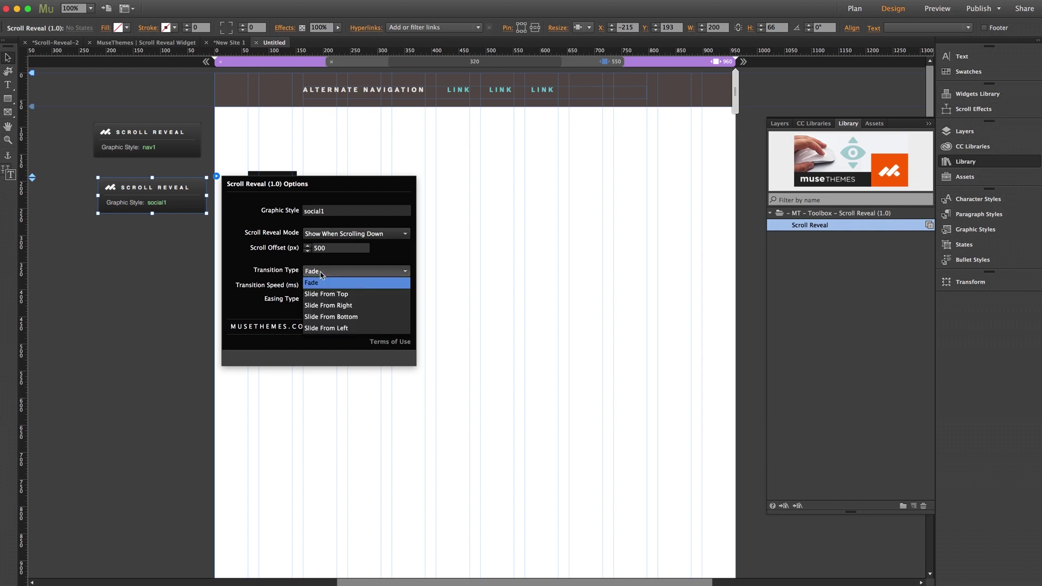
left_click(326, 328)
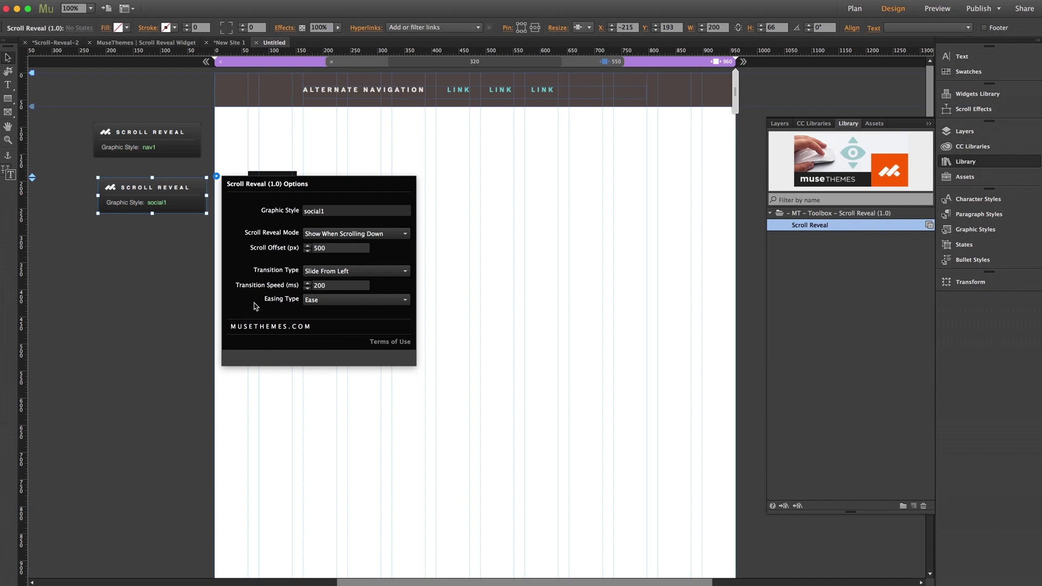
double_click(330, 287)
type("600")
key("Return")
left_click(156, 273)
key("super+shift+e")
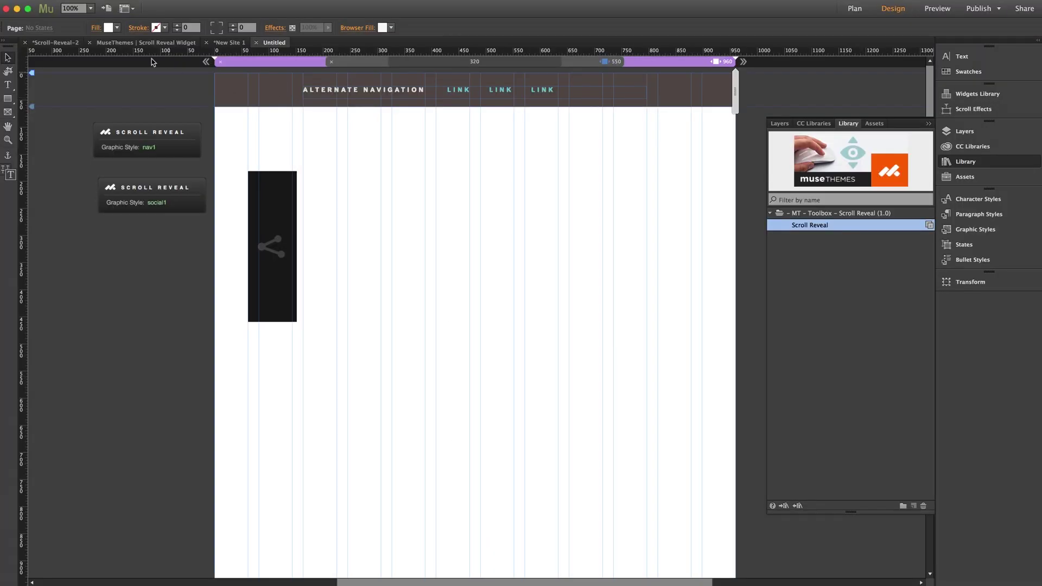
- Copy the up-arrow image from the MuseThemes demo's footer and paste it into Untitled
left_click(145, 42)
scroll(559, 383, "down", 10)
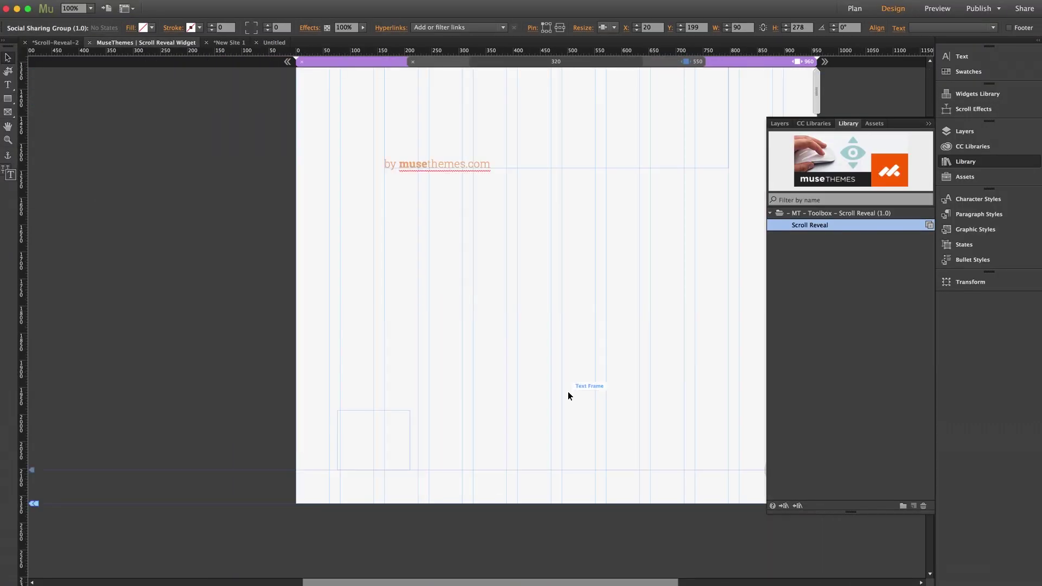
left_click(976, 162)
left_click(789, 355)
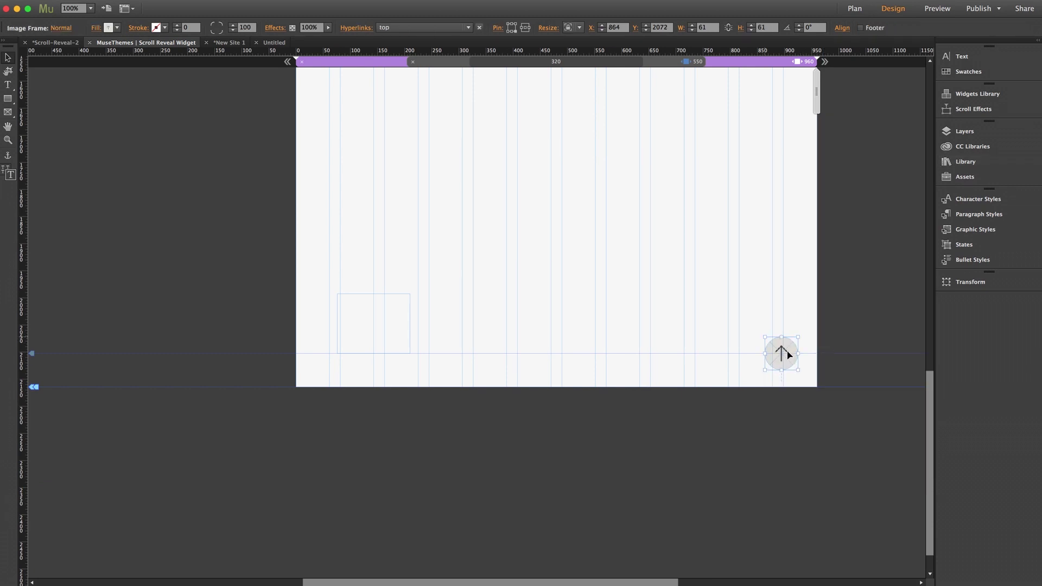
left_click(271, 42)
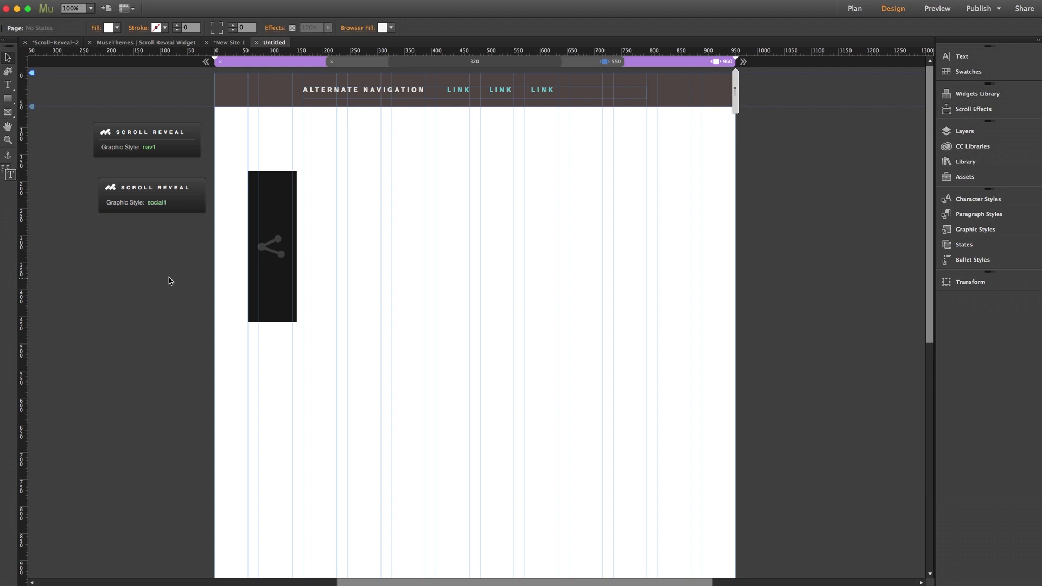
key("super+v")
- Move the pasted arrow down to the page's lower right near the footer
scroll(541, 331, "down", 5)
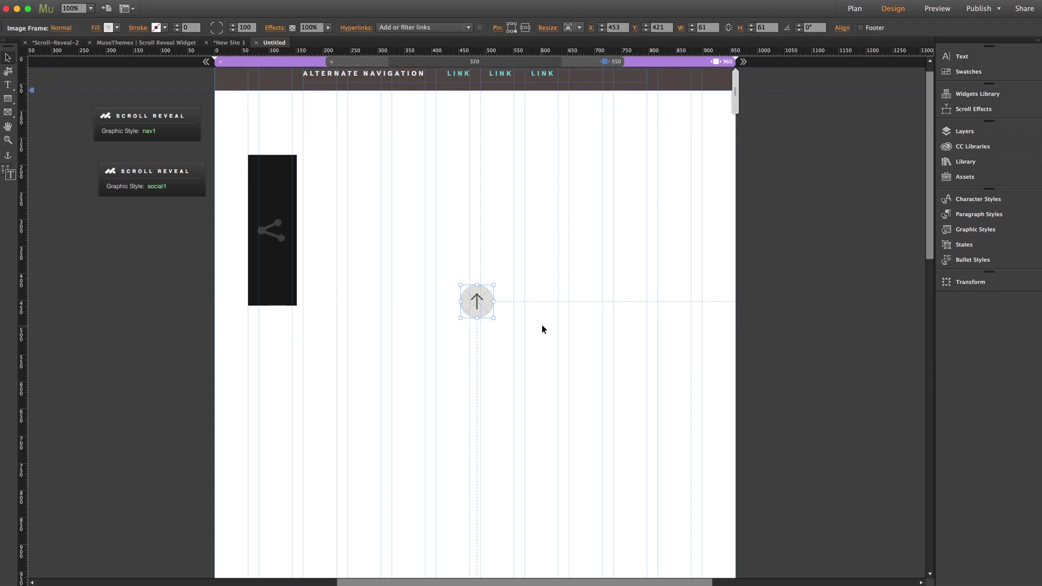
left_click_drag(473, 229, 616, 427)
scroll(617, 418, "down", 4)
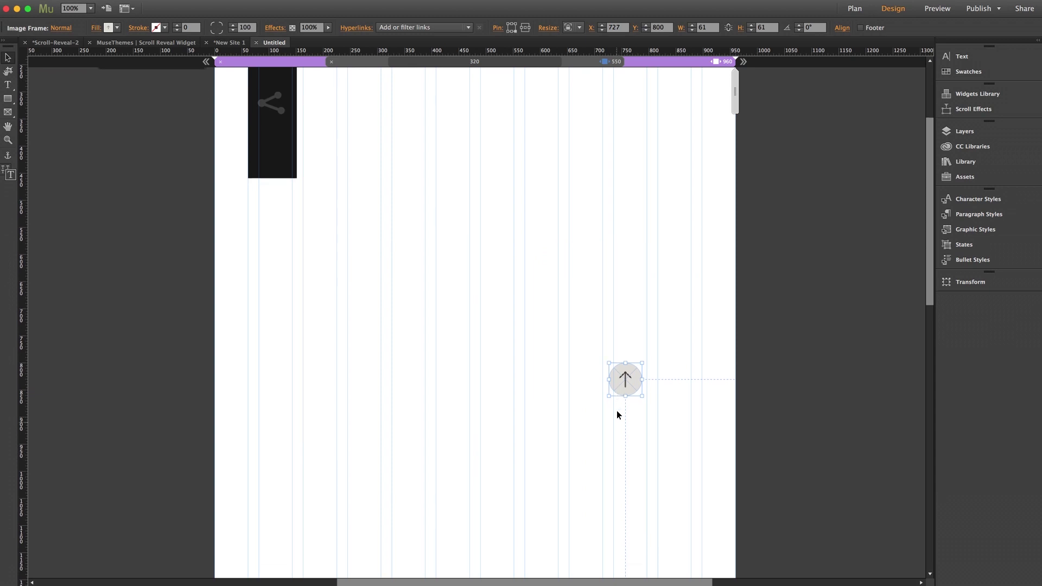
left_click_drag(620, 344, 649, 545)
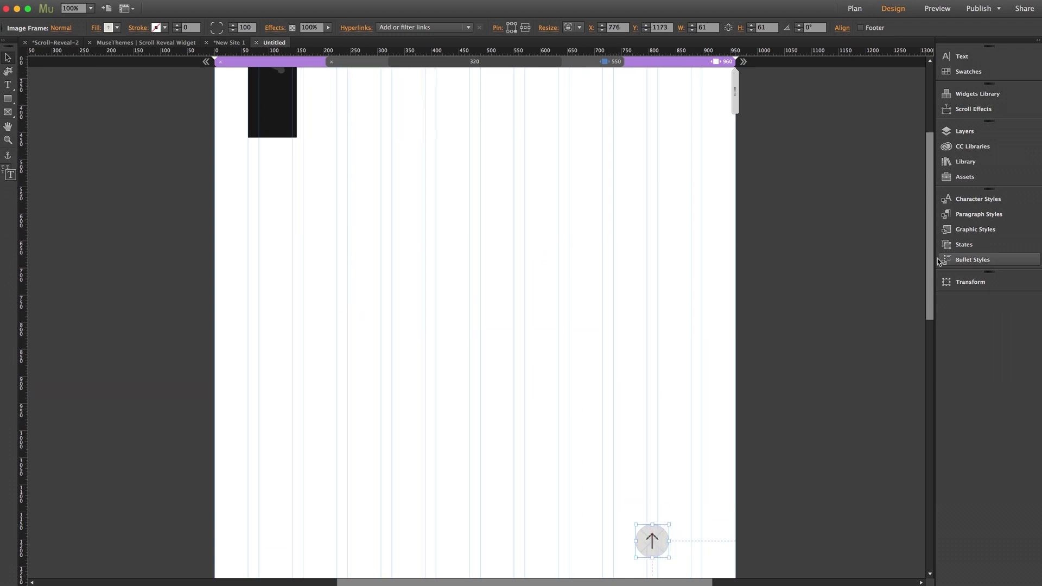
scroll(921, 327, "down", 15)
scroll(915, 392, "down", 2)
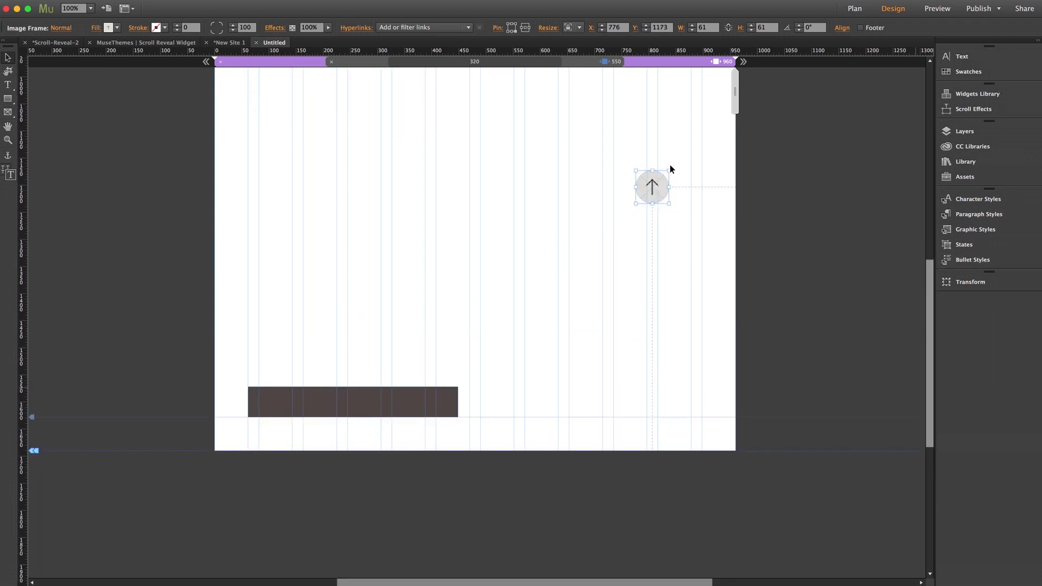
left_click_drag(658, 206, 670, 400)
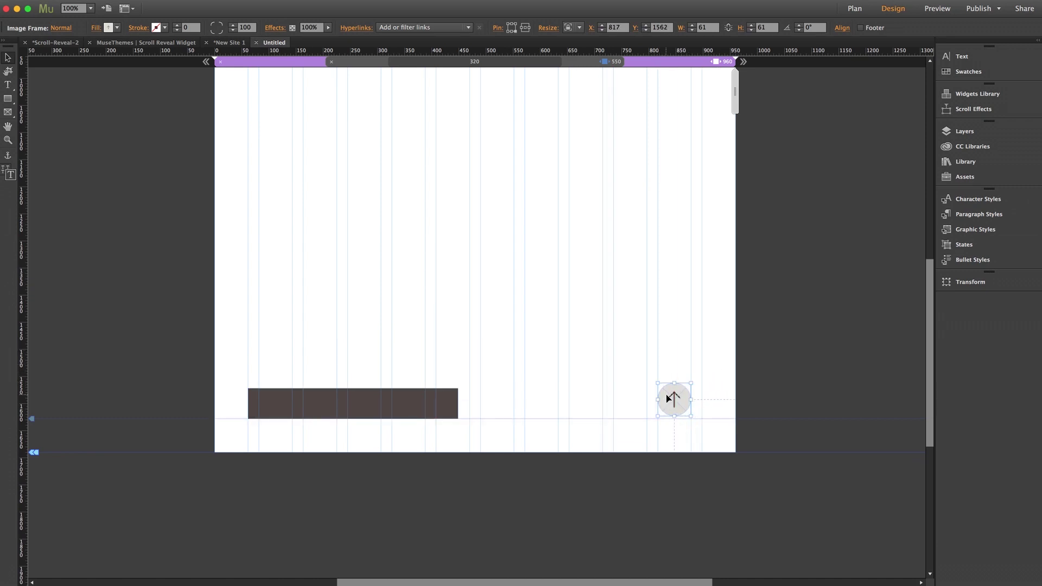
- Create a new graphic style named top 1 from the arrow in Graphic Styles
left_click(975, 229)
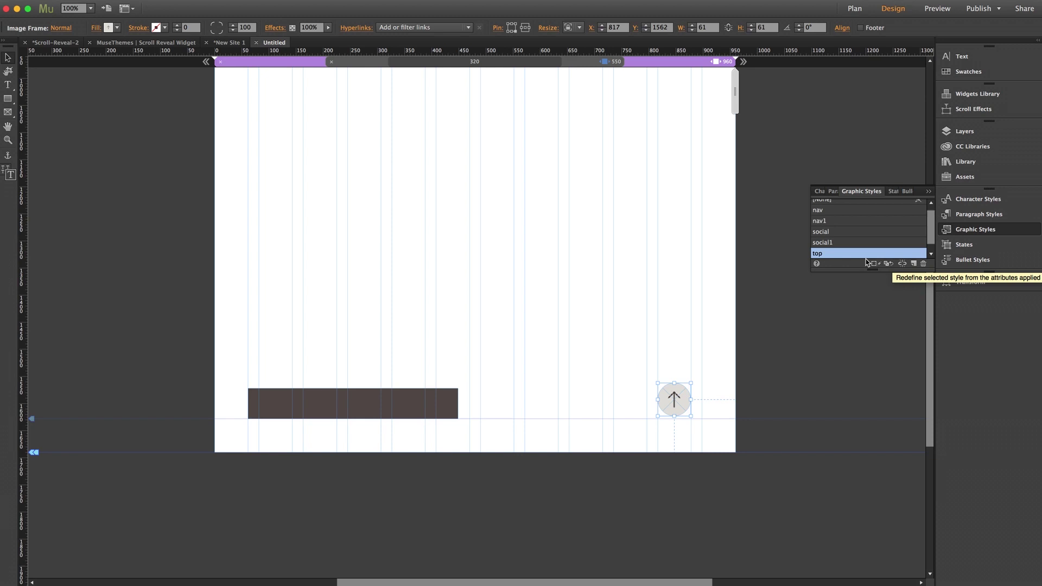
left_click(914, 264)
double_click(825, 254)
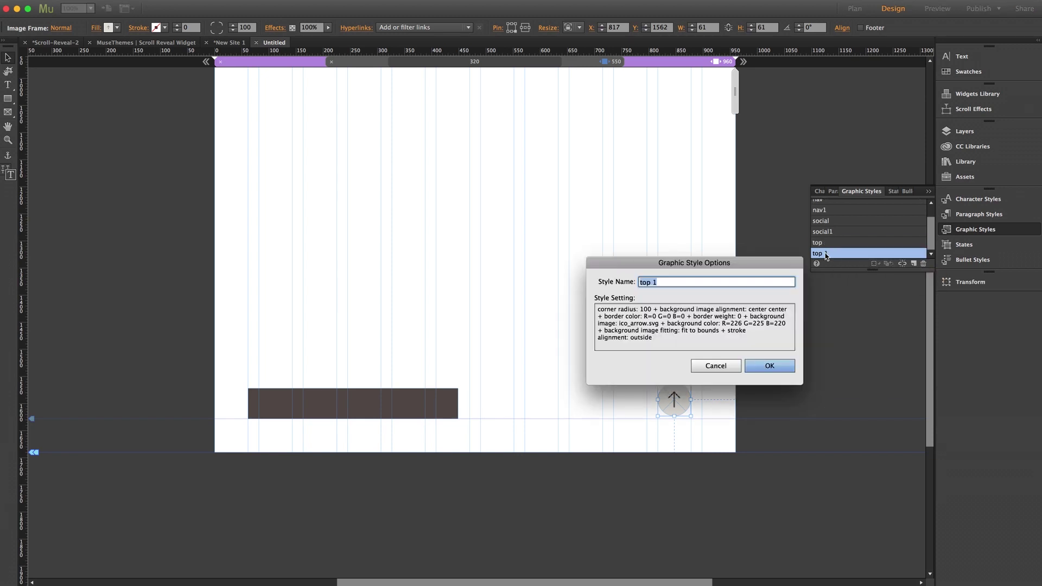
left_click(765, 366)
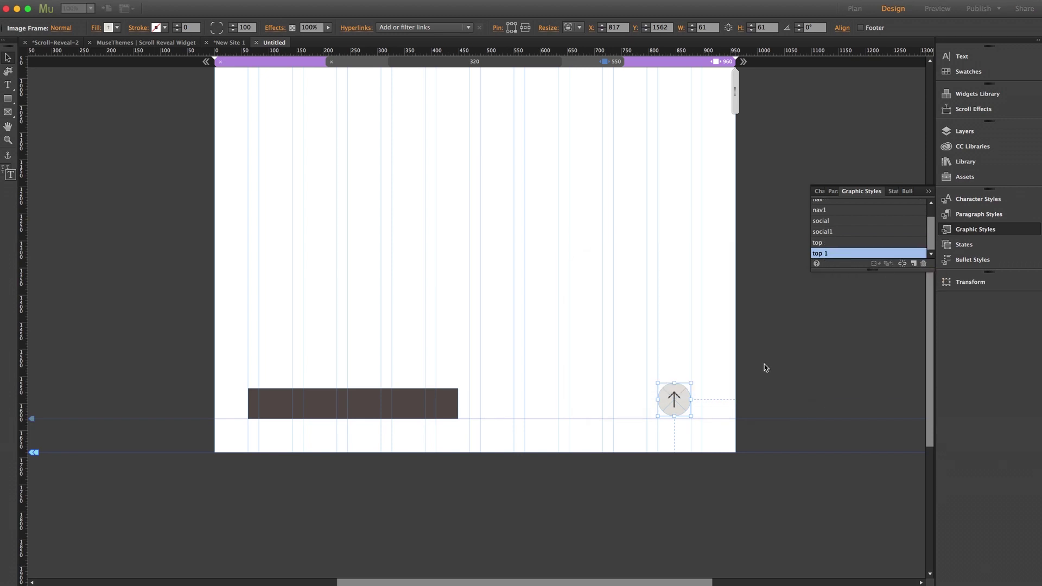
- Place another Scroll Reveal widget from the Library and set its graphic style to top1
left_click(965, 161)
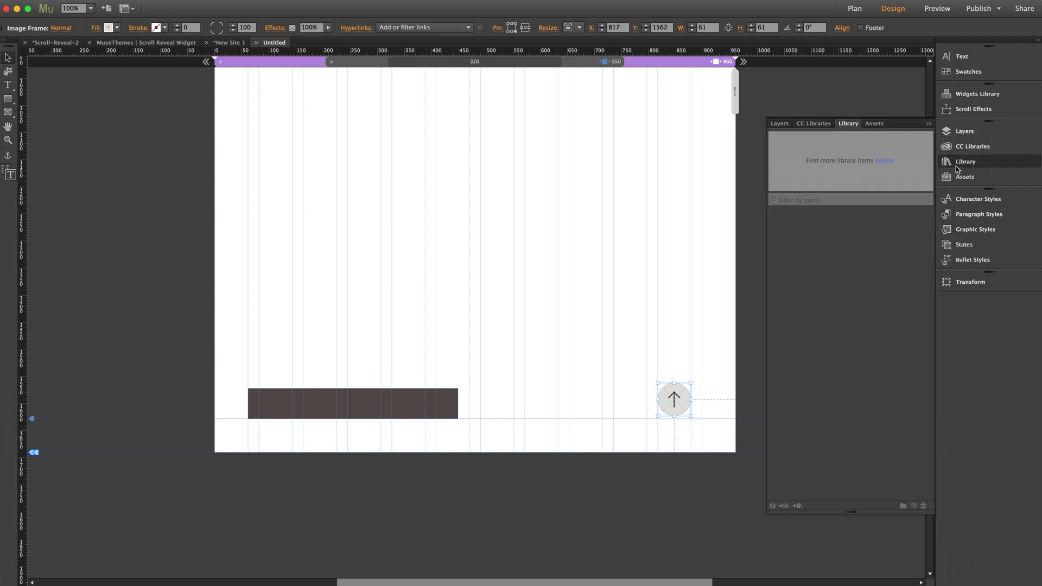
left_click(809, 225)
left_click_drag(810, 225, 90, 157)
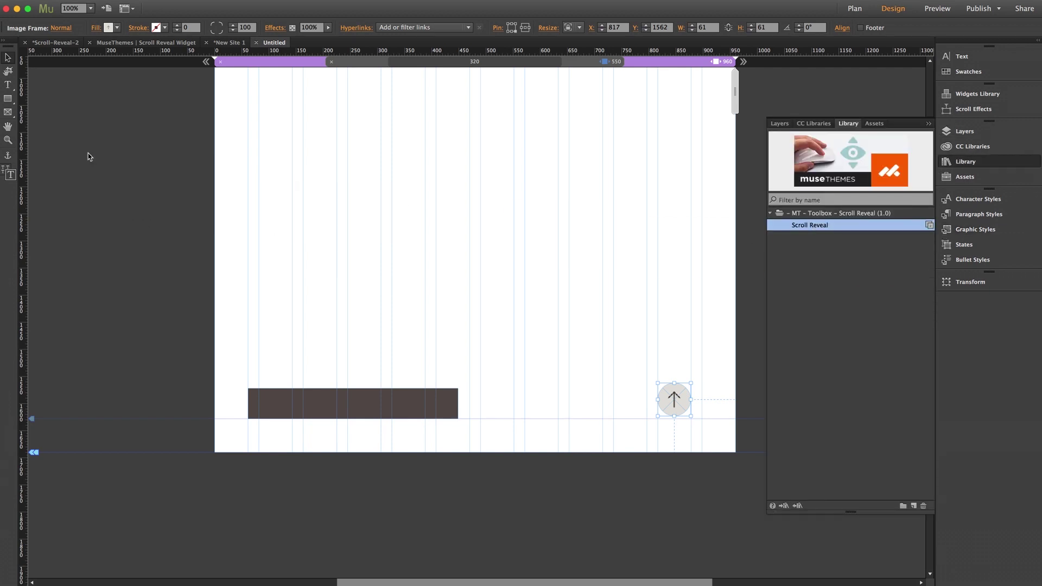
left_click(340, 190)
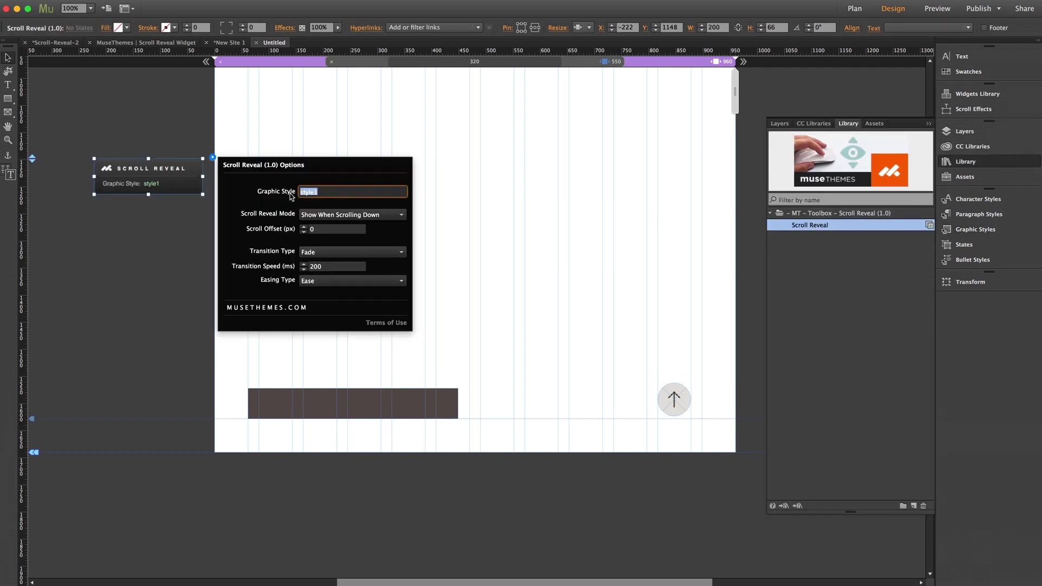
type("top1")
key("Return")
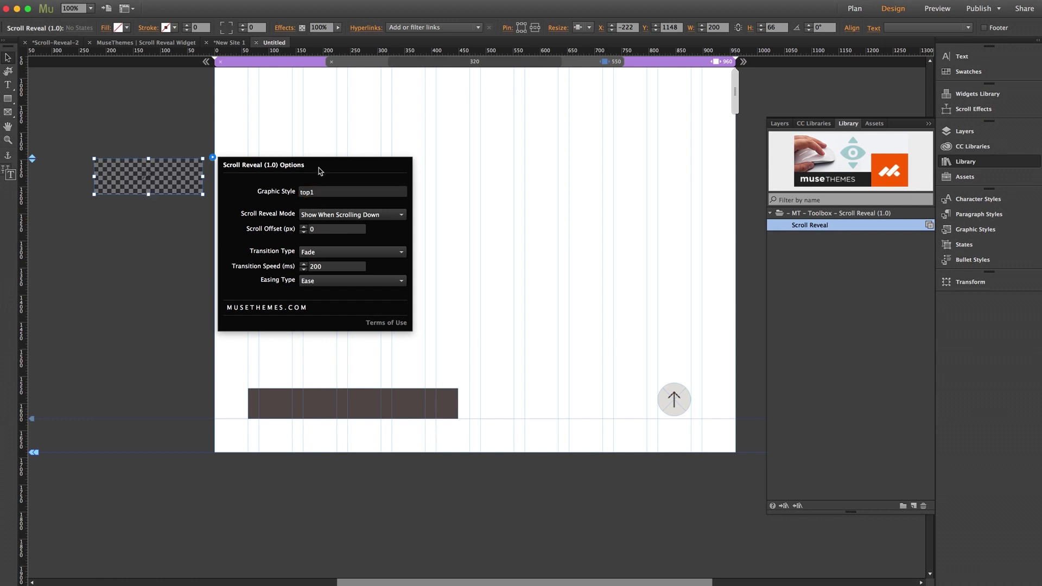
- Make it slide in from the bottom with 500 px offset and 500 ms speed, then preview
left_click(317, 253)
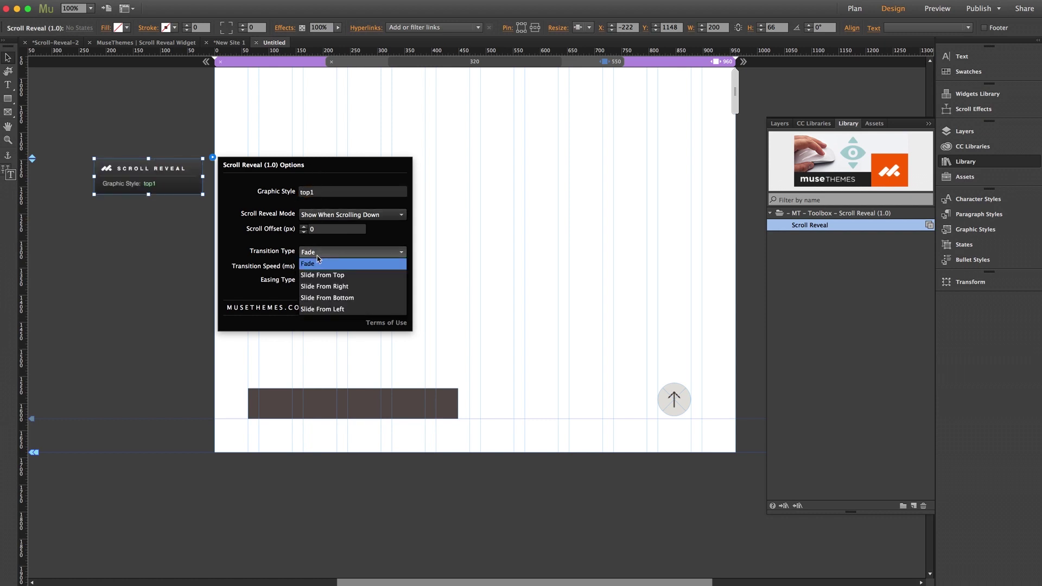
left_click(328, 298)
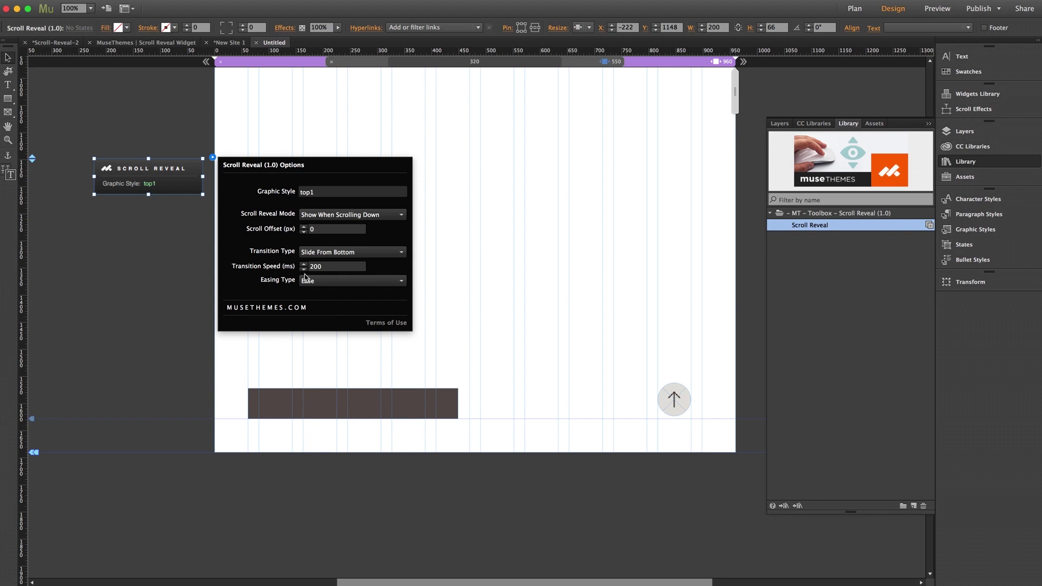
left_click(320, 229)
type("500")
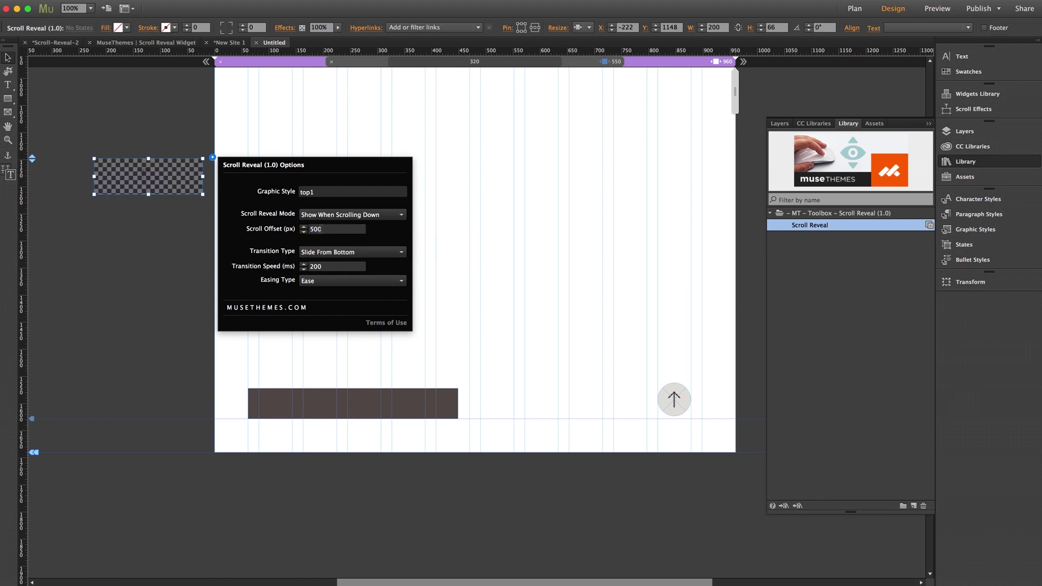
left_click(325, 265)
type("500")
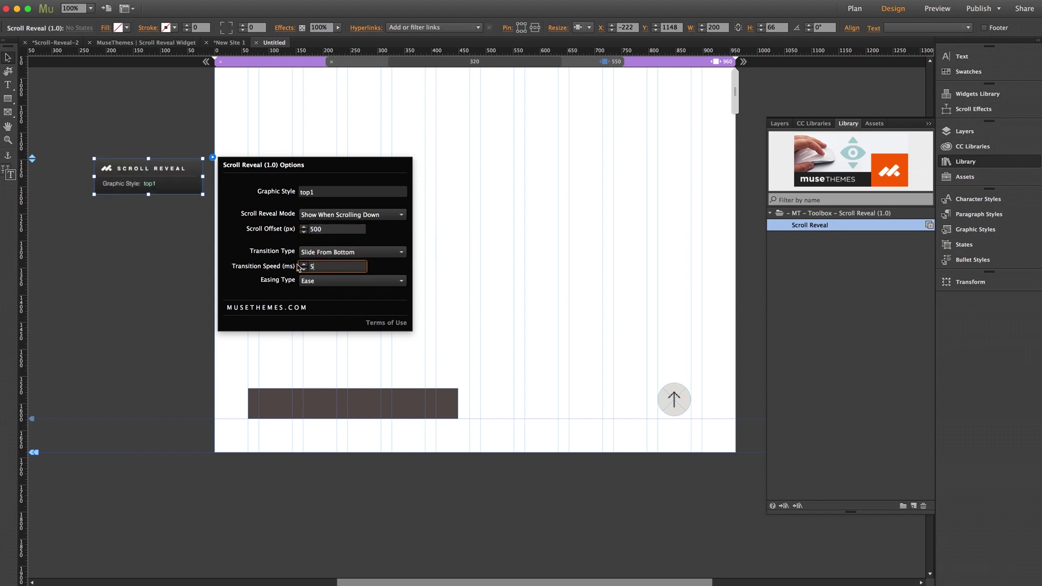
key("super+alt+e")
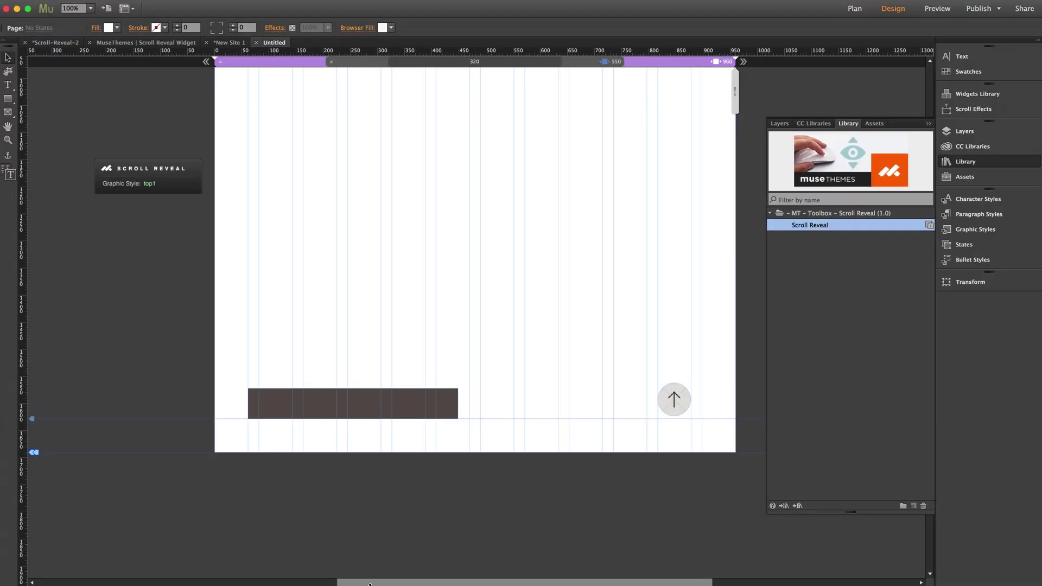
- Draw a rectangle in the middle of the page and fill it dark brown
scroll(395, 526, "up", 15)
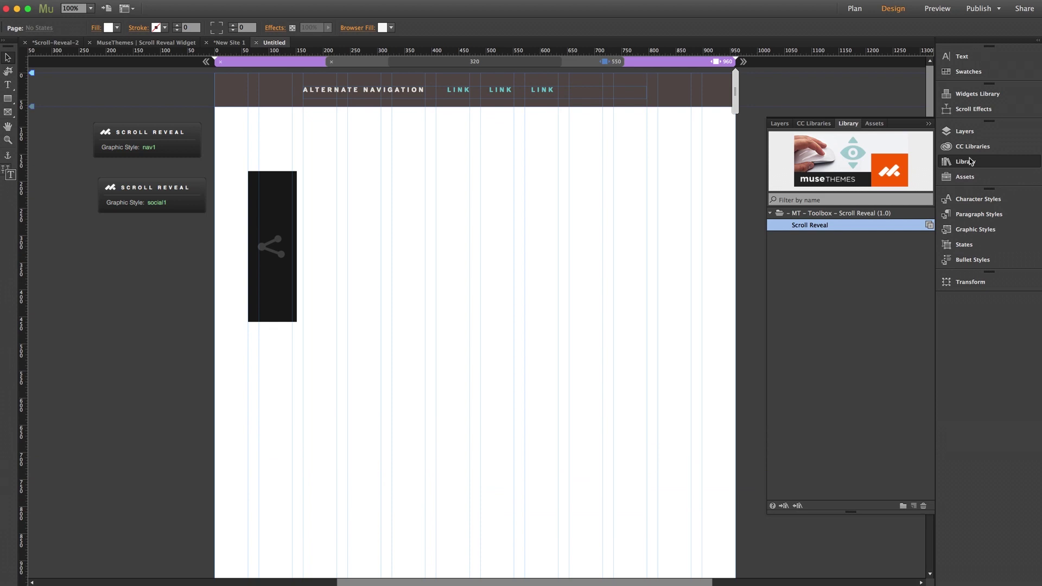
left_click(970, 161)
left_click(7, 98)
left_click_drag(320, 148, 635, 367)
left_click(116, 28)
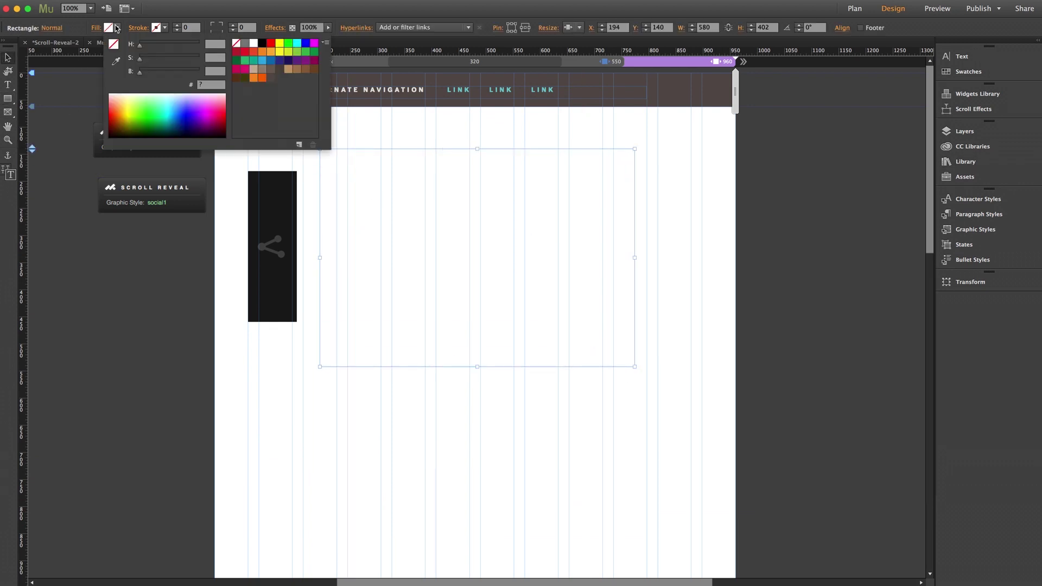
left_click(270, 77)
left_click(440, 229)
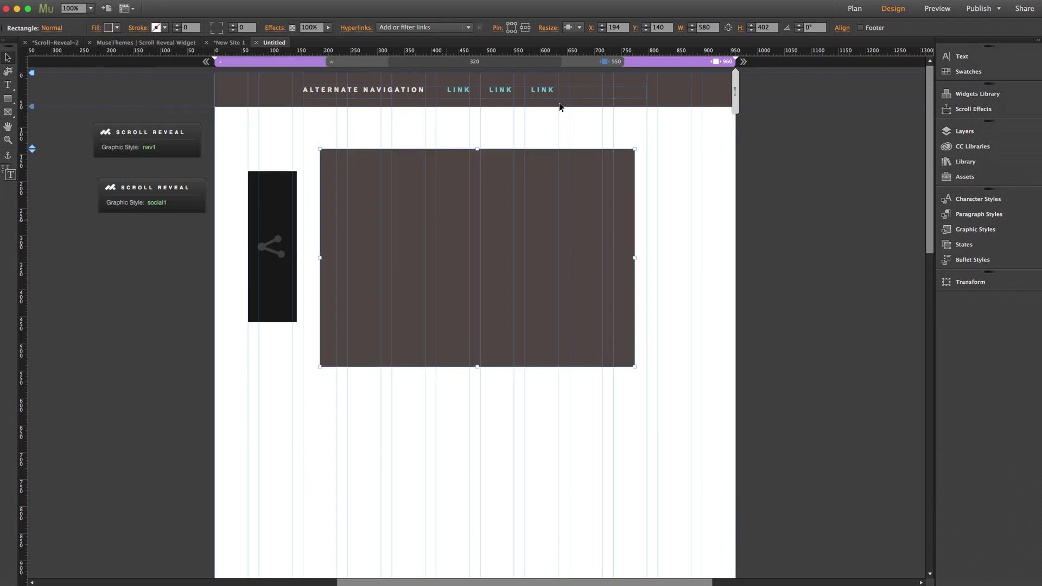
- Stretch the rectangle to browser width and extend it from the page top to the page bottom
left_click(579, 27)
left_click(590, 77)
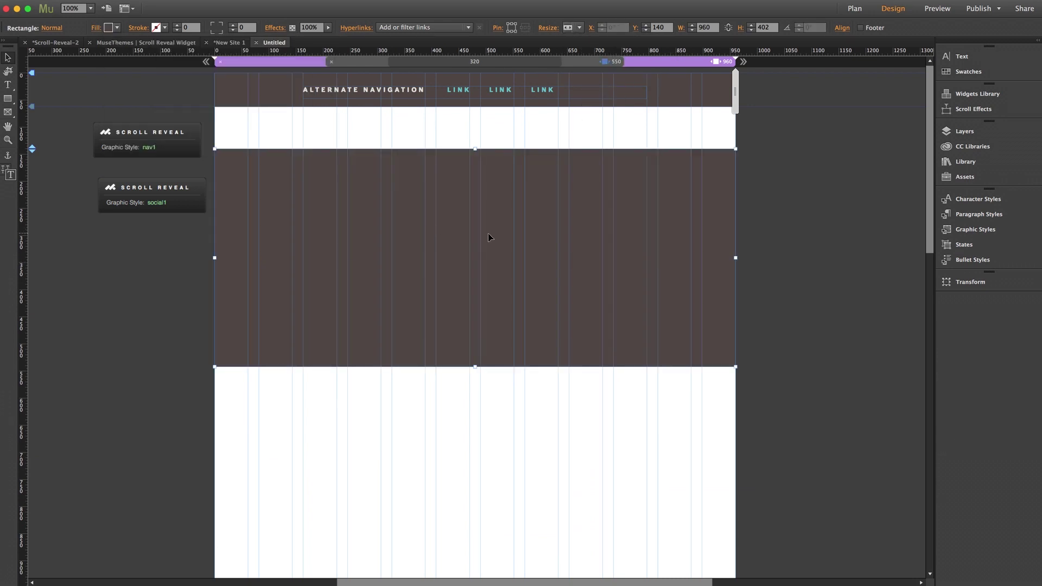
left_click_drag(475, 149, 478, 93)
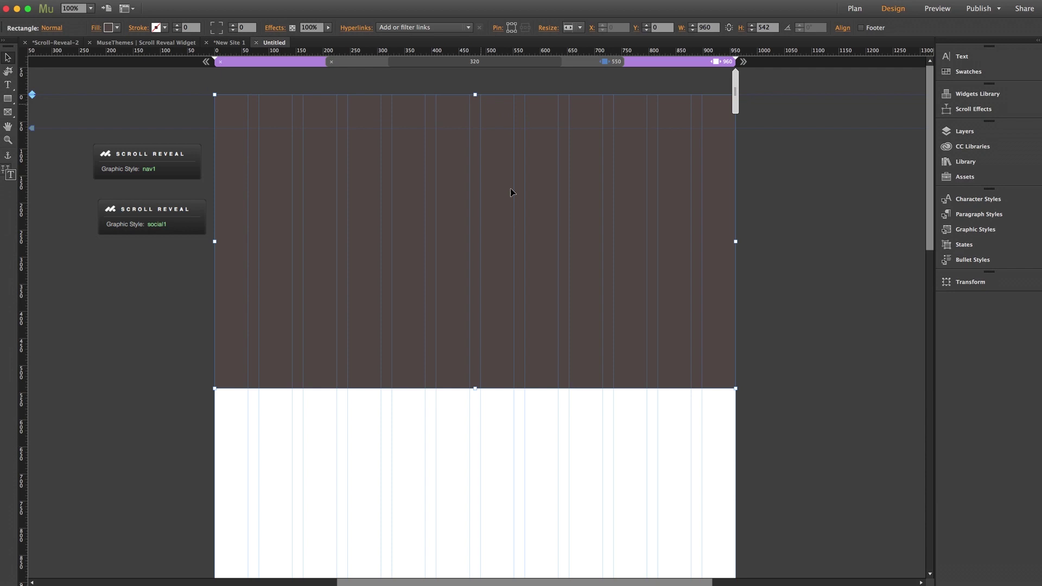
scroll(518, 242, "down", 8)
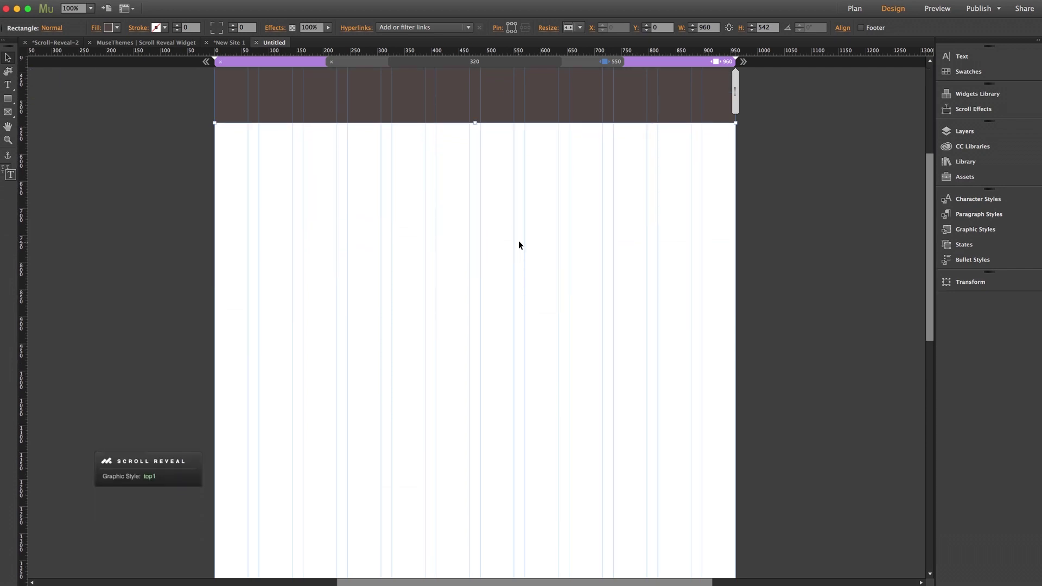
left_click_drag(475, 121, 475, 543)
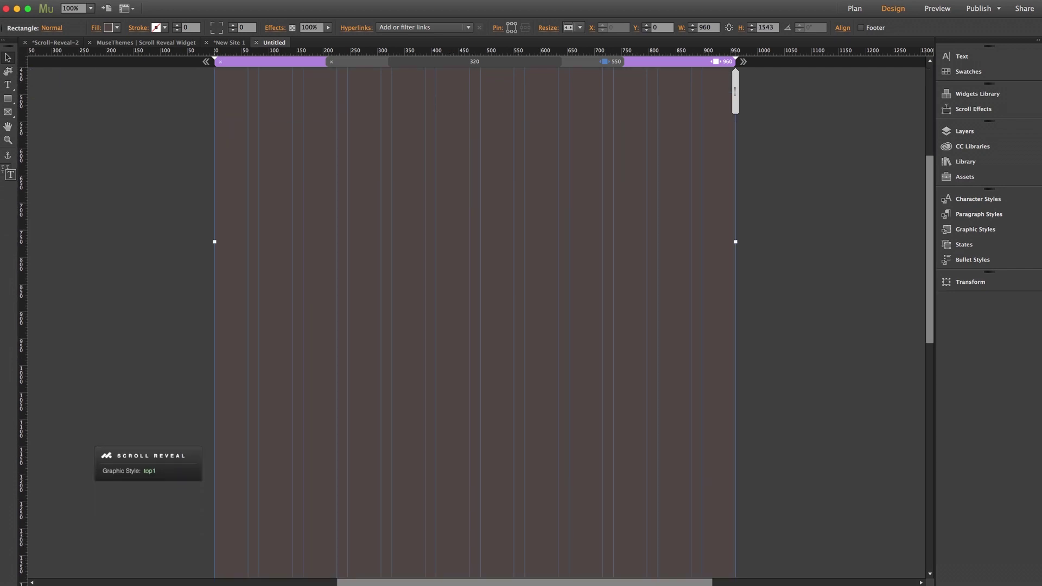
scroll(874, 350, "up", 8)
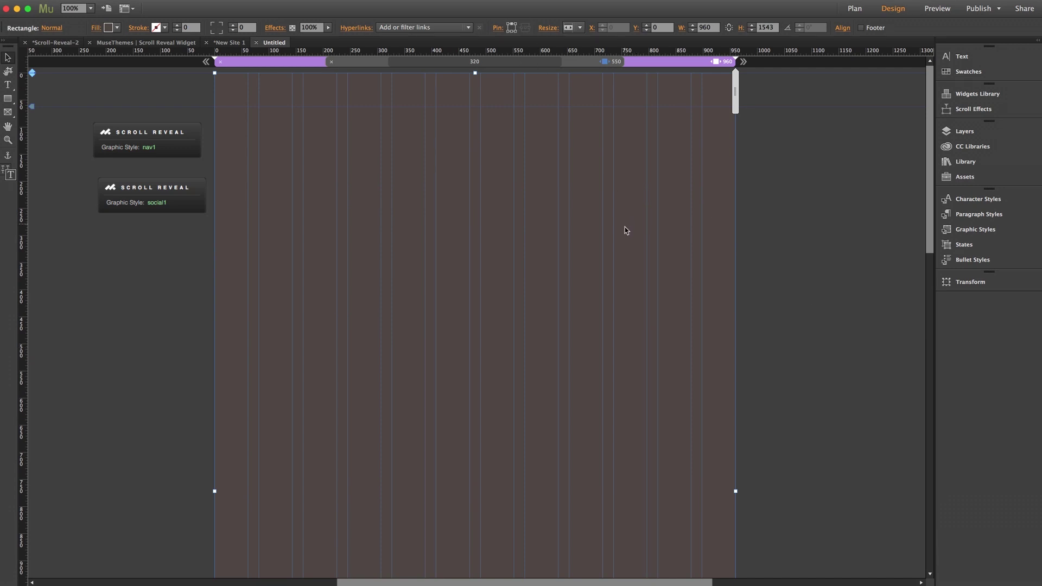
- Create a new graphic style from the brown rectangle and rename it fill1
left_click(975, 229)
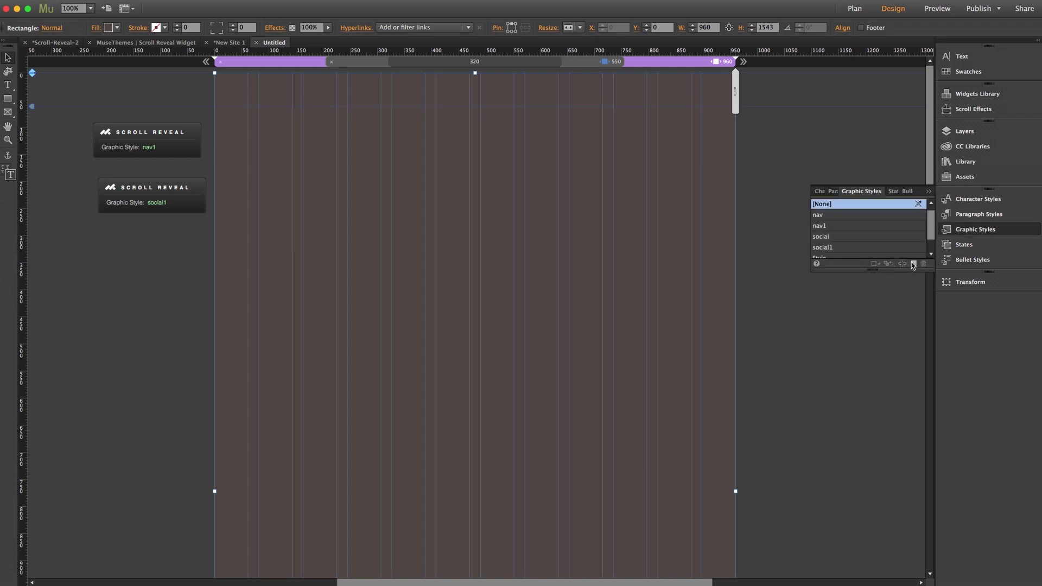
scroll(841, 248, "down", 1)
double_click(829, 243)
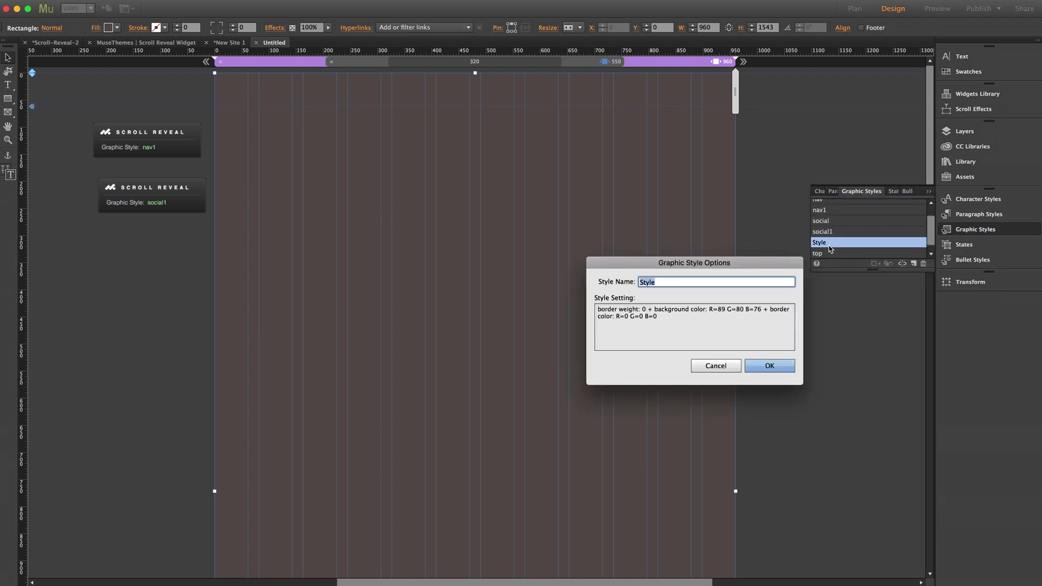
type("fill1")
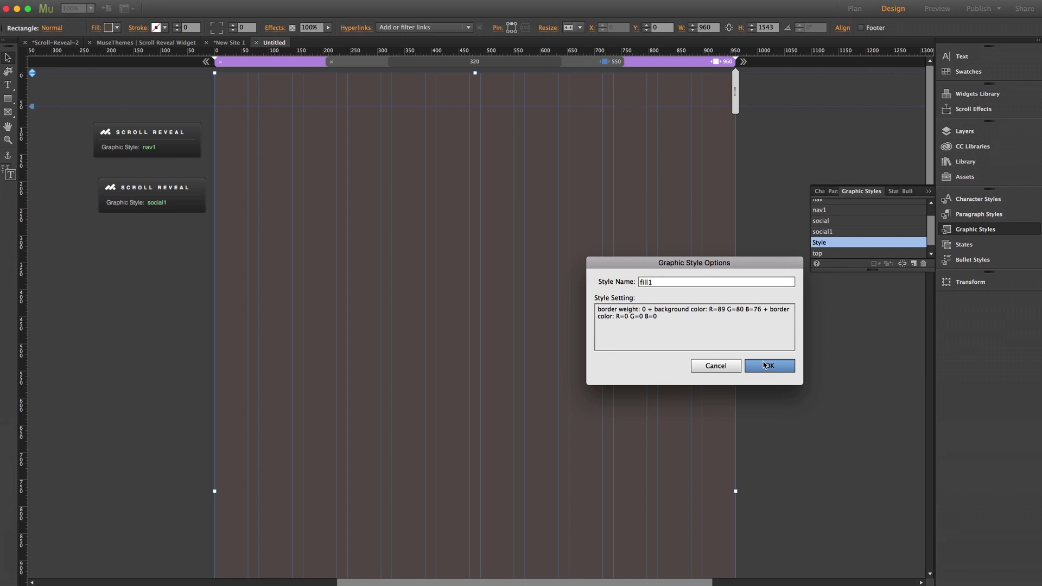
left_click(770, 366)
- Place a fourth Scroll Reveal widget on the pasteboard using graphic style fill1
left_click(965, 161)
left_click_drag(805, 225, 86, 232)
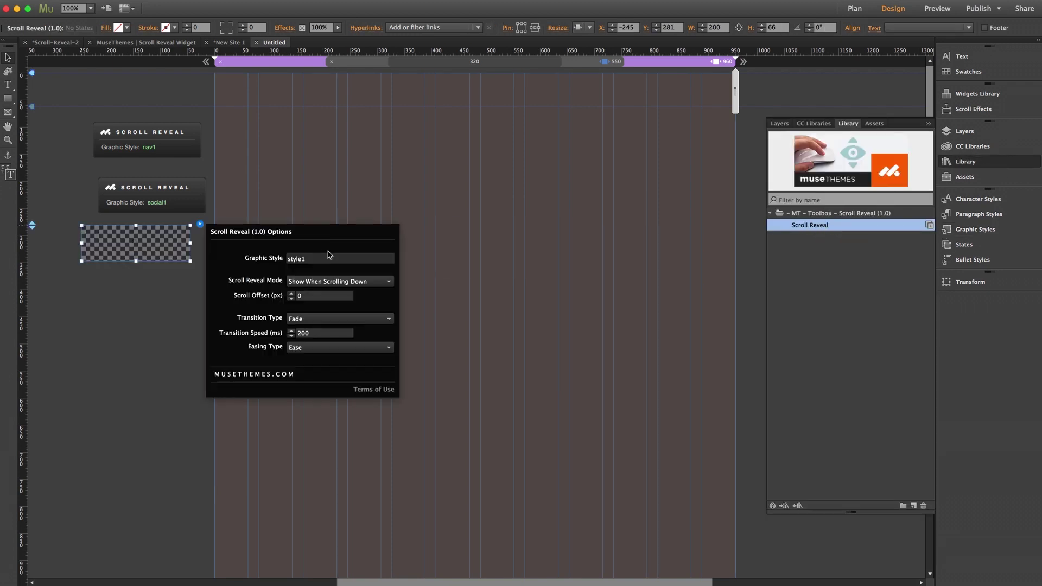
double_click(296, 257)
type("fi")
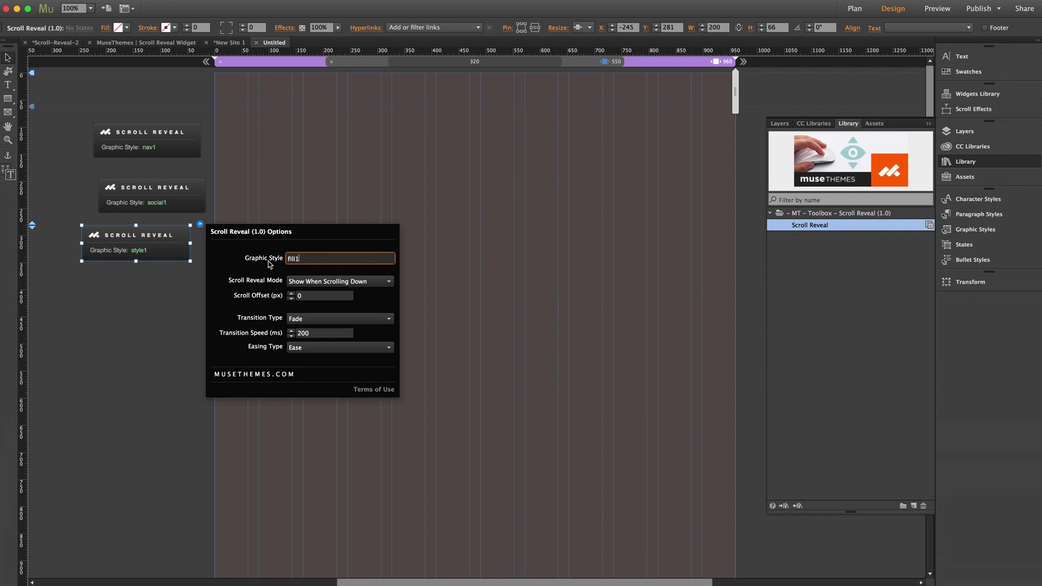
type("ll1")
key("Return")
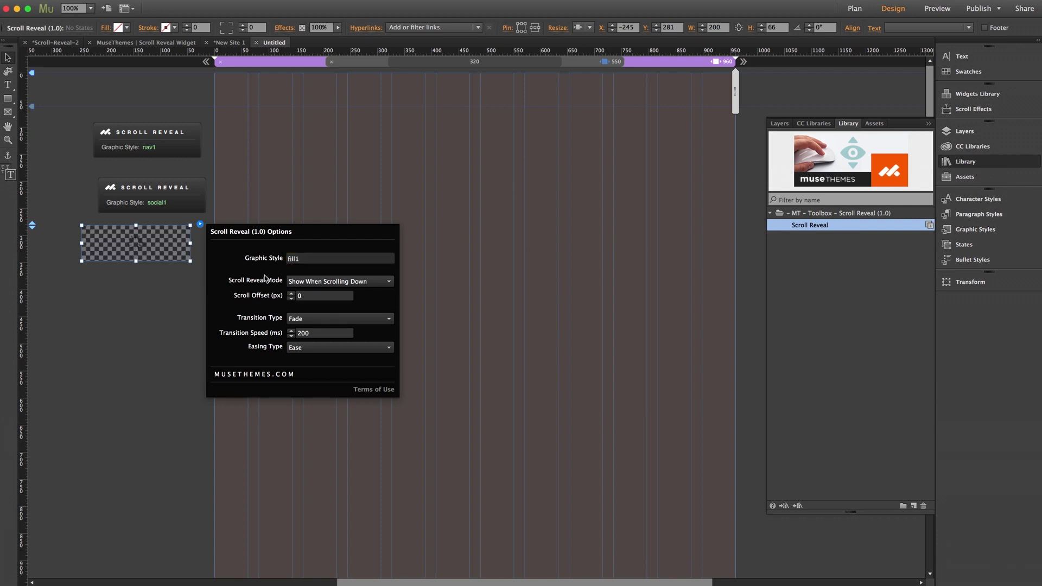
- Set the widget's scroll offset to 20 px and transition speed to 500 ms
left_click(316, 297)
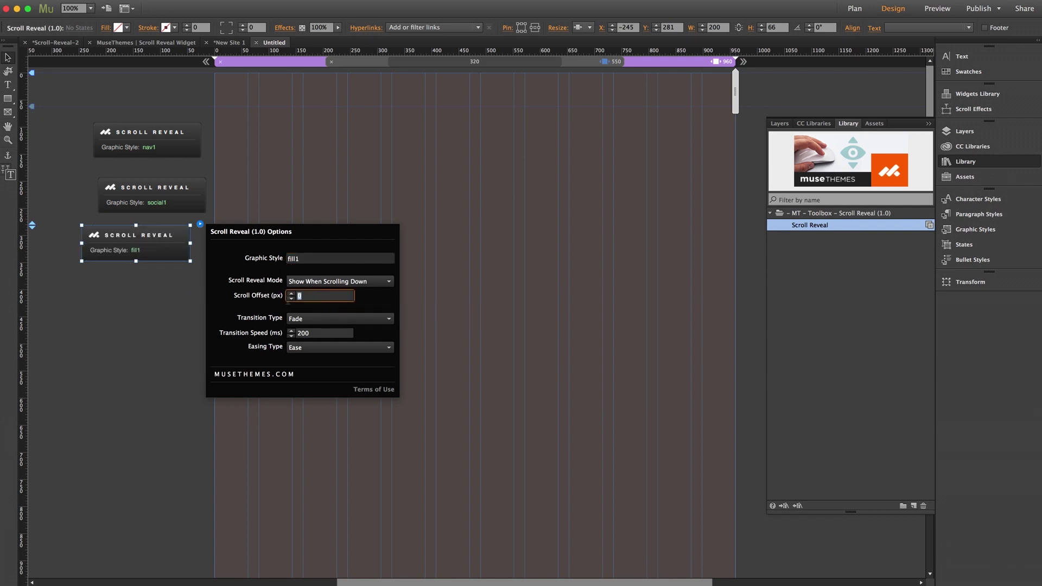
type("20")
key("Return")
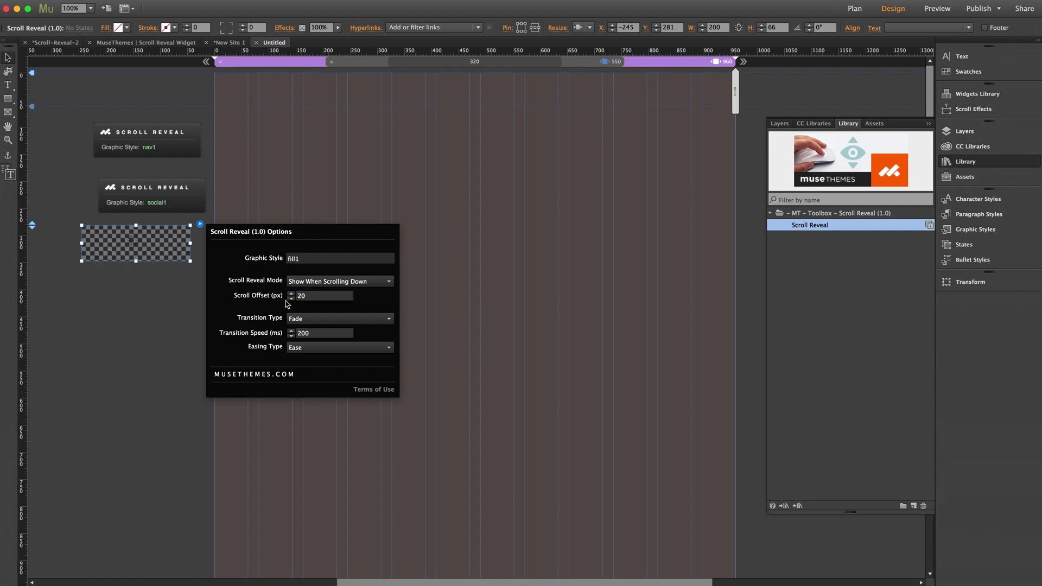
left_click(312, 334)
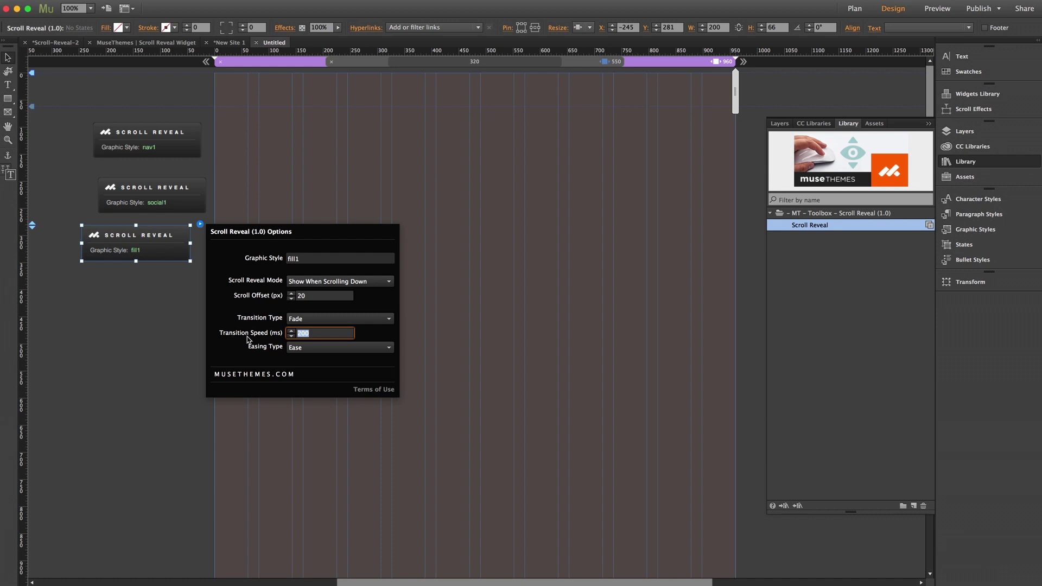
type("500")
key("Return")
left_click(142, 325)
- In Layers, drag the brown Rectangle entry below State Button to the bottom of Layer 1
left_click(401, 165)
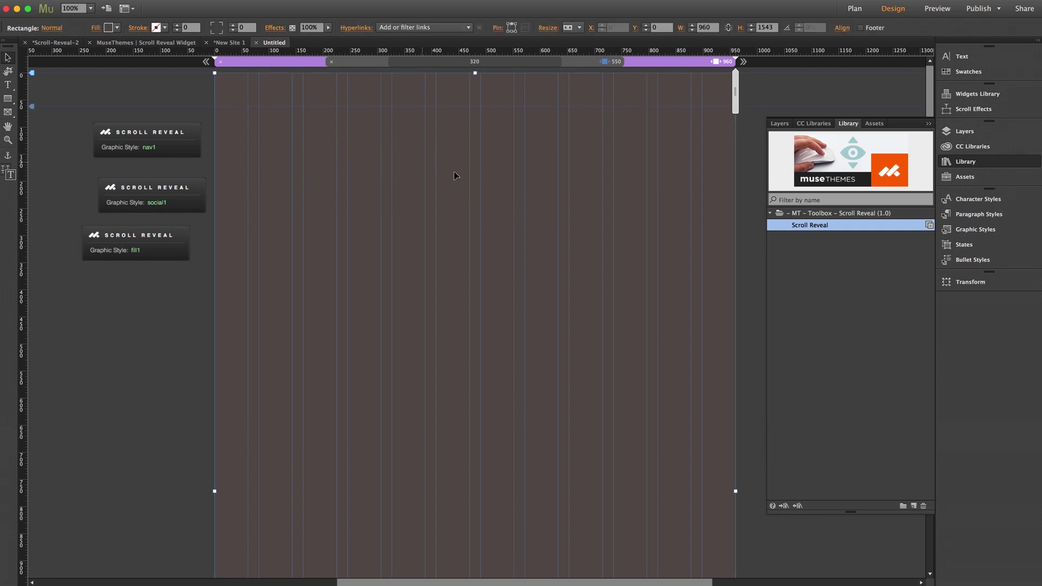
left_click(976, 162)
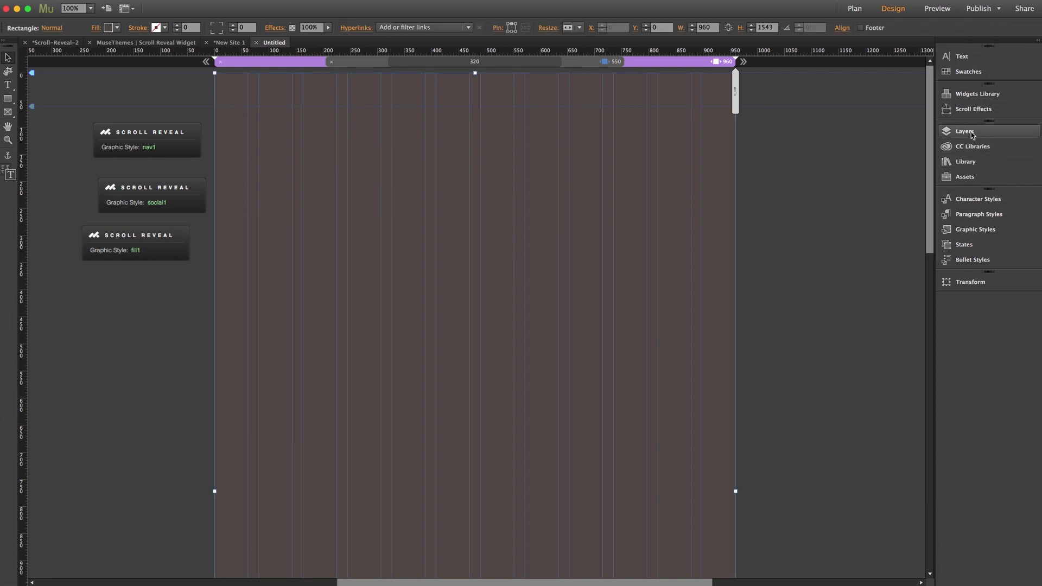
left_click(971, 132)
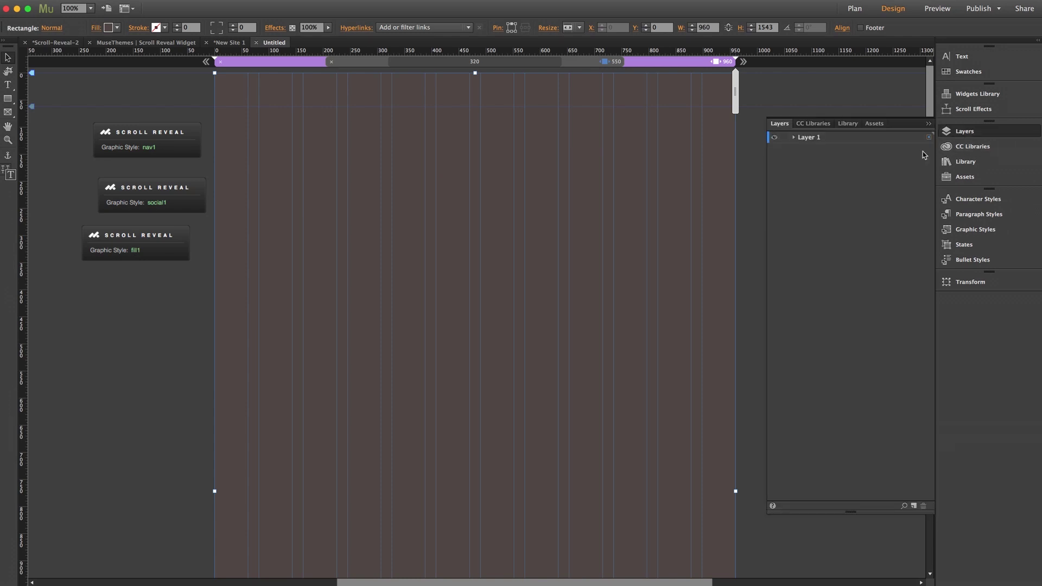
left_click(794, 137)
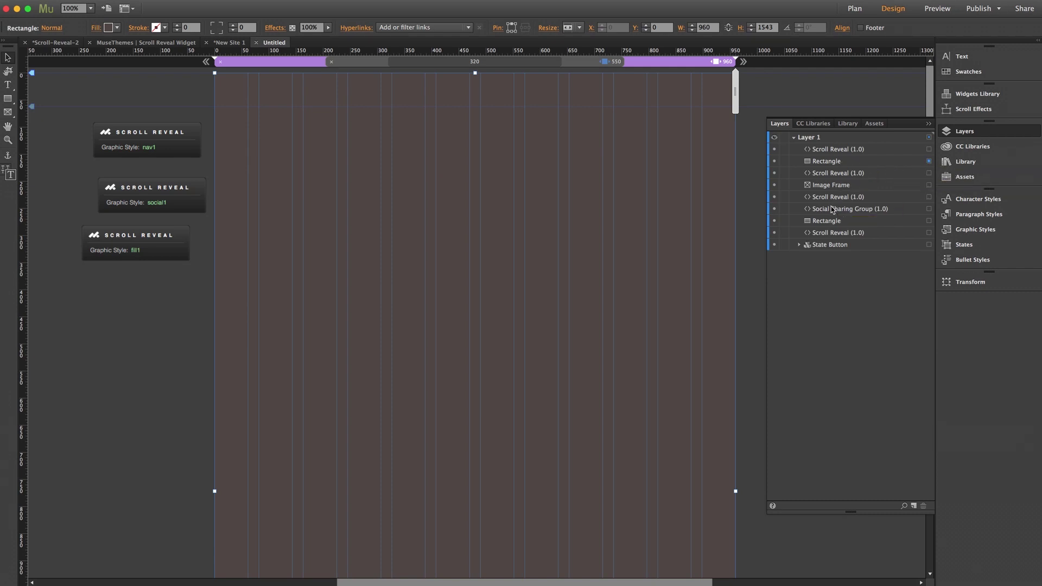
left_click(826, 162)
left_click_drag(826, 162, 848, 256)
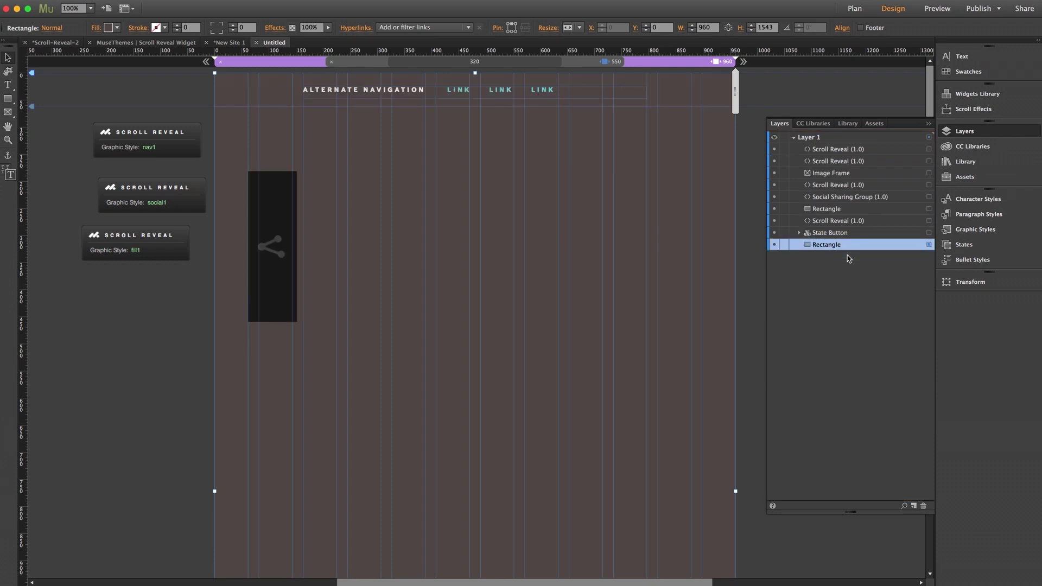
left_click(961, 132)
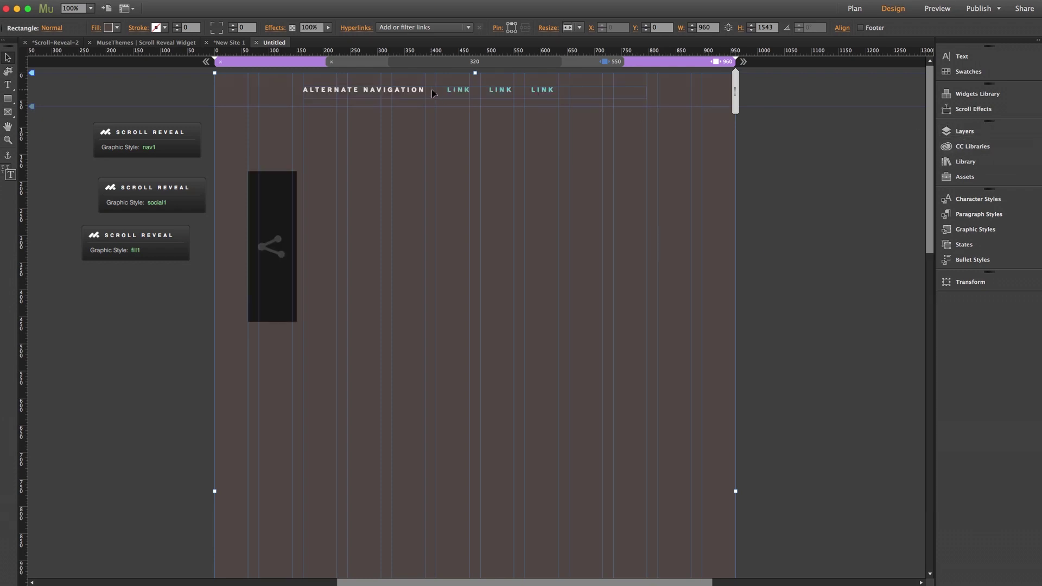
left_click(819, 173)
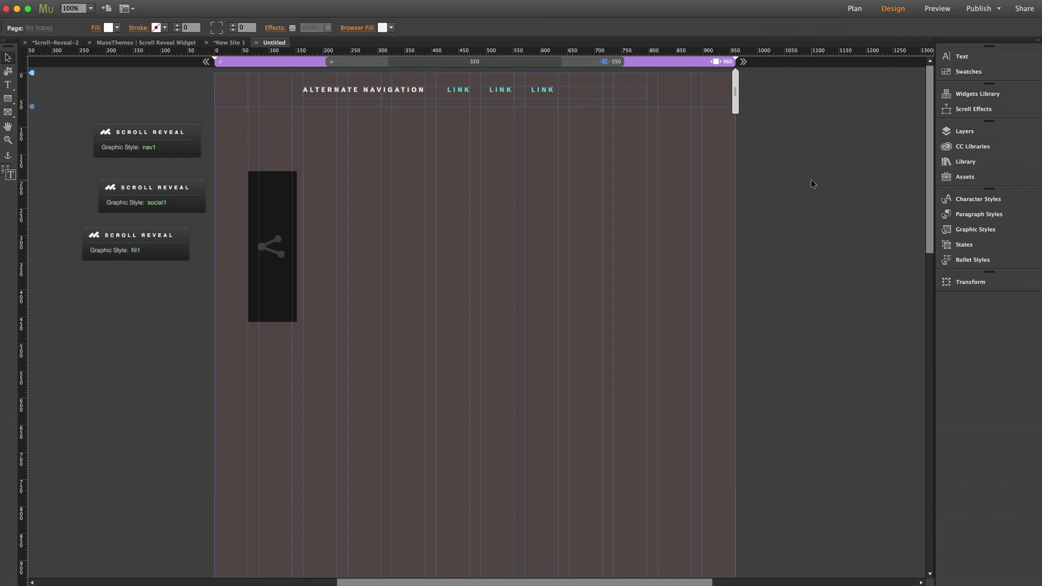
key("super+shift+e")
left_click(526, 213)
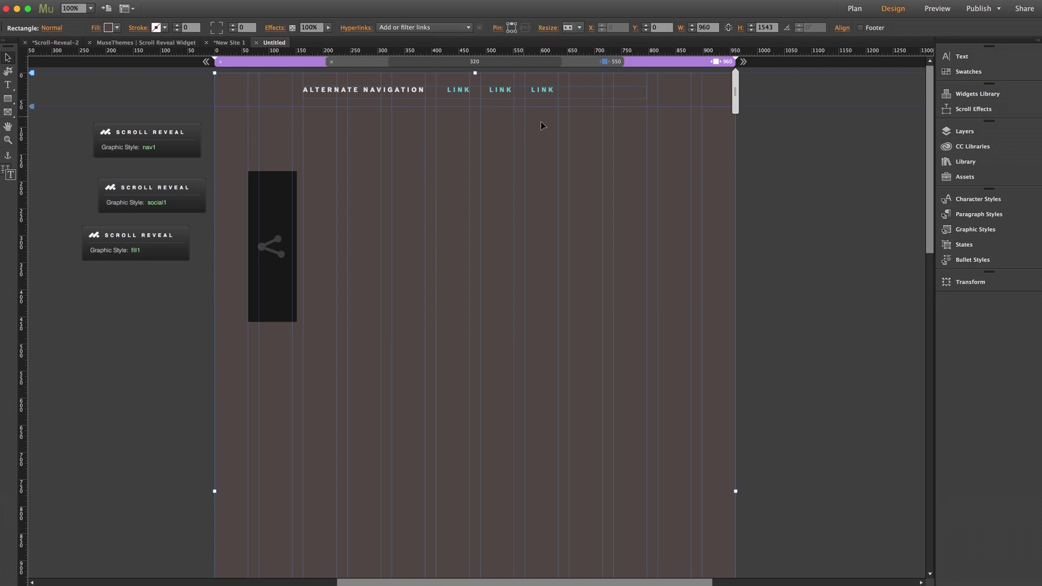
left_click(769, 165)
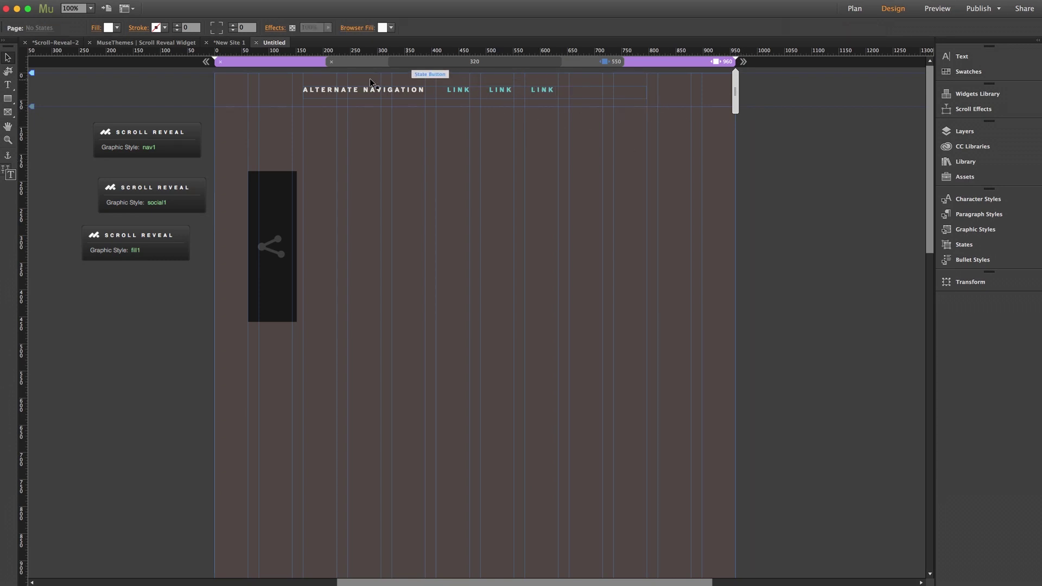